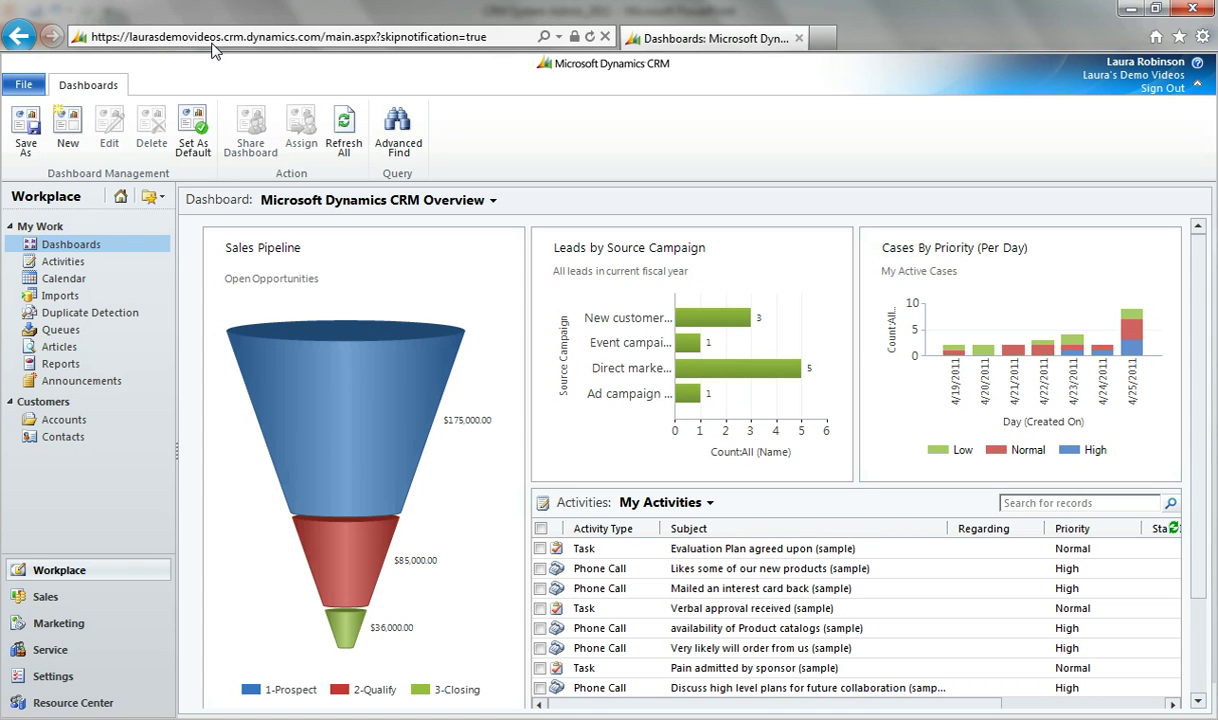
Open the A Store (sample) account record from the Active Accounts list
left_click(61, 424)
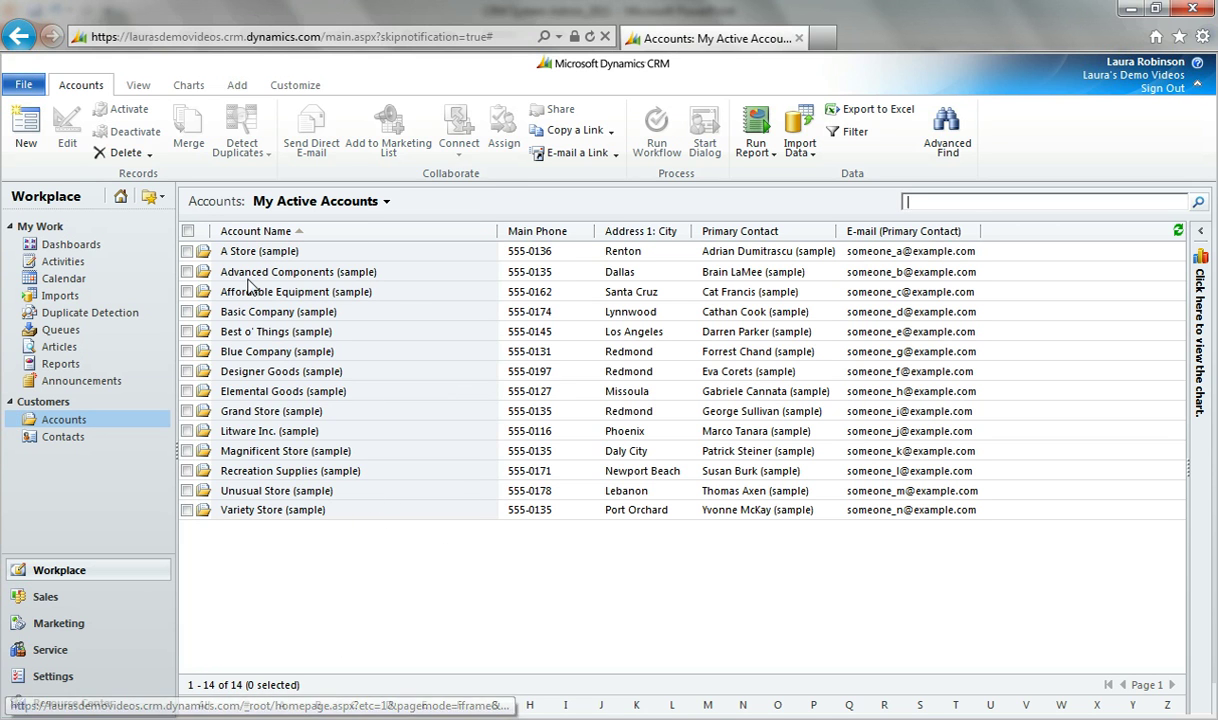
left_click(262, 252)
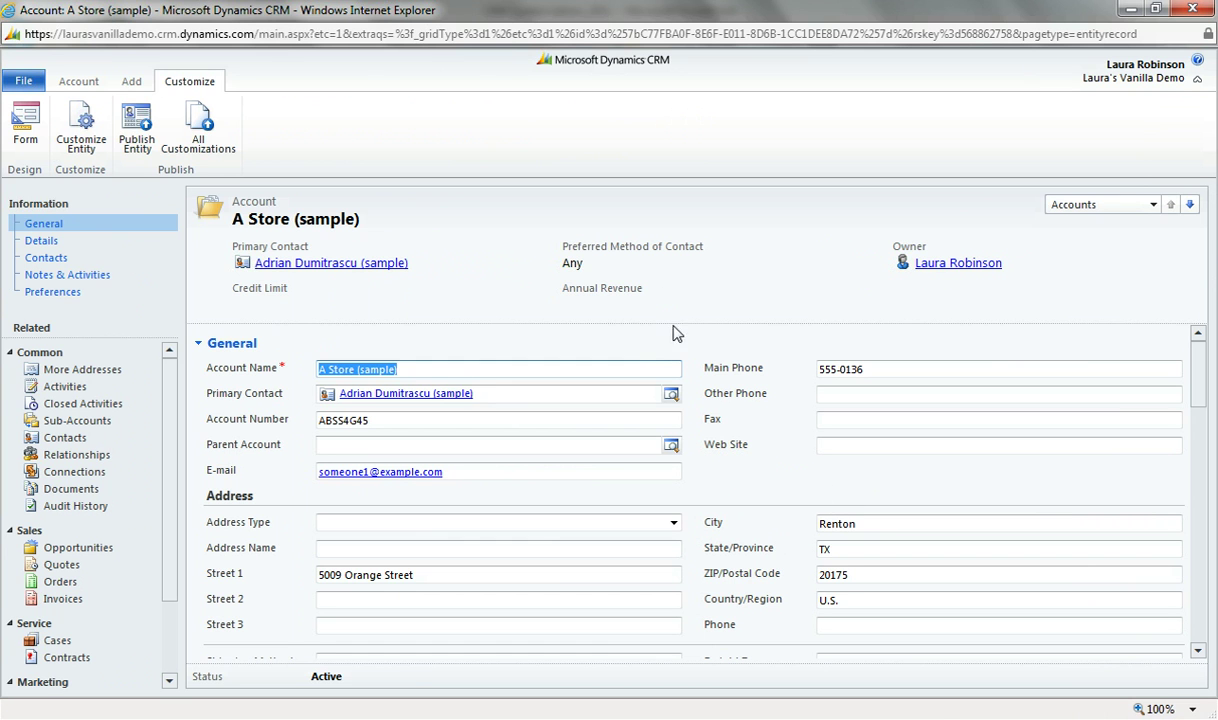
Open the Account form editor maximized and remove the Address Type field
left_click(22, 140)
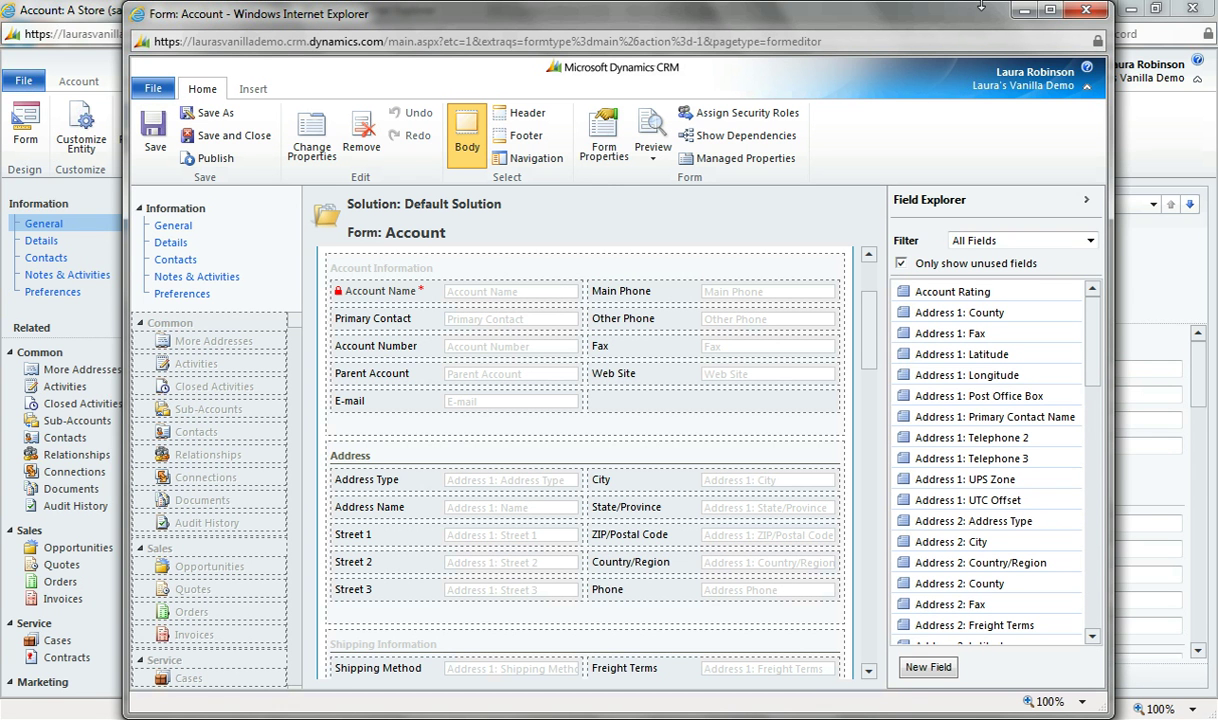
left_click(1056, 10)
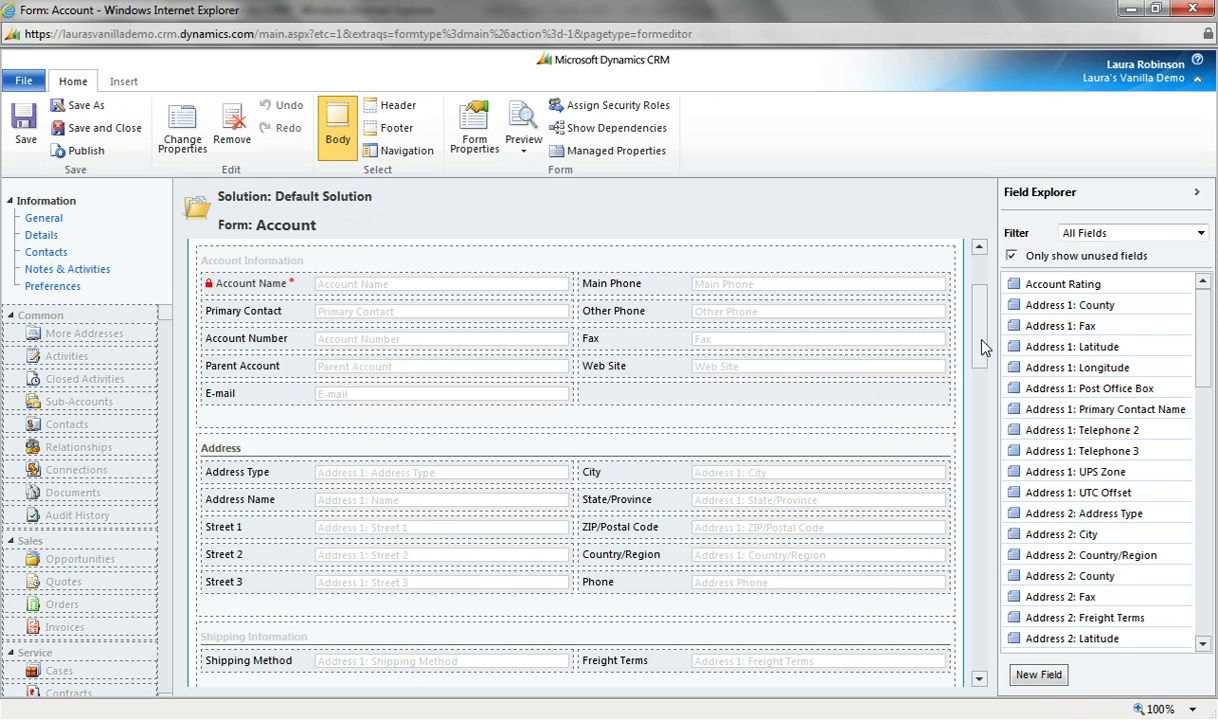
left_click(290, 479)
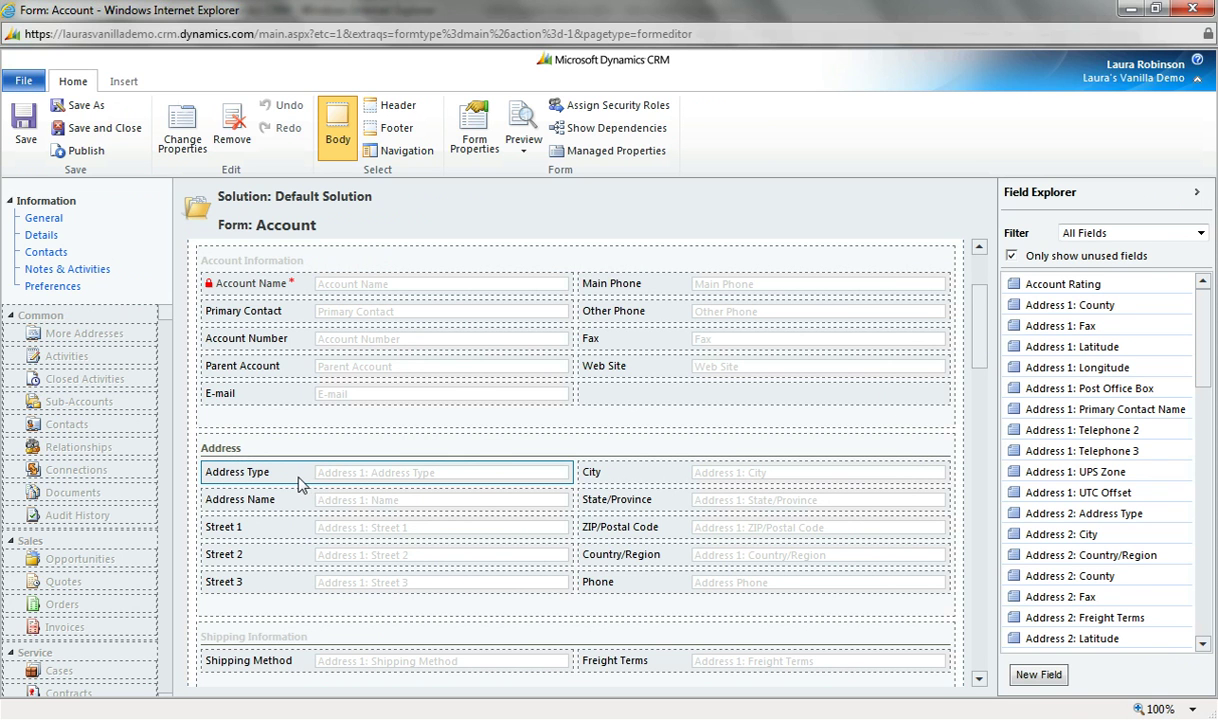
left_click(236, 156)
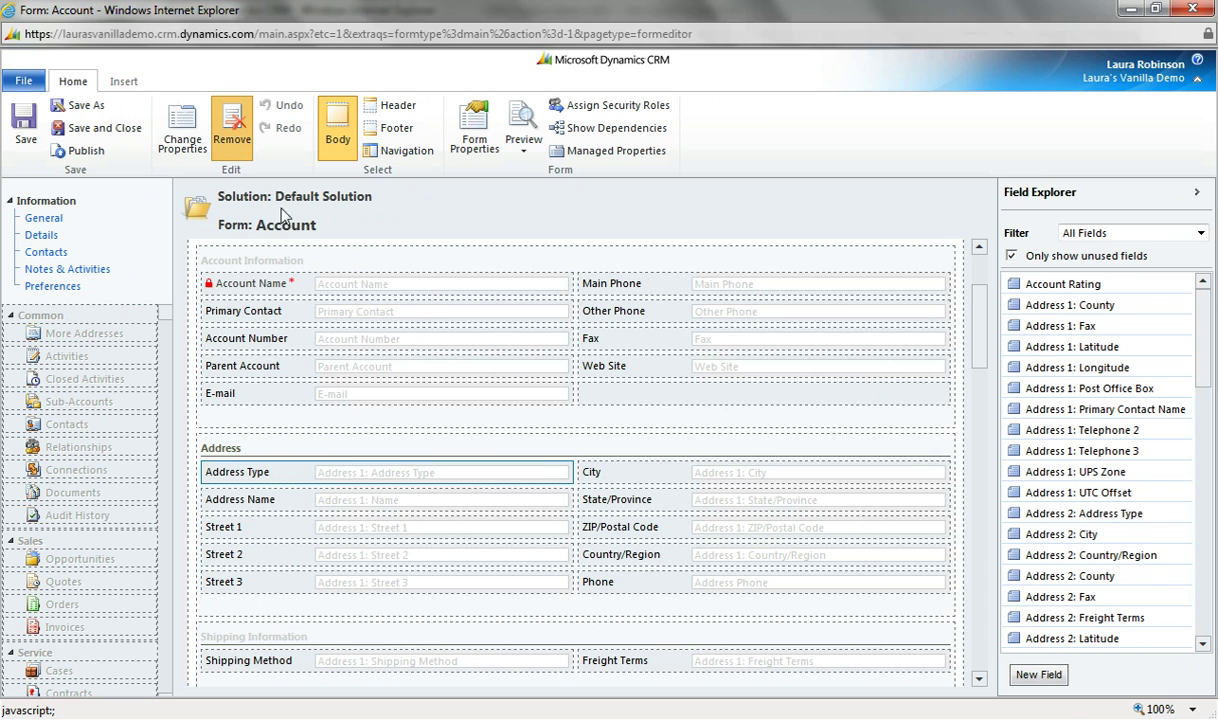
Remove the Phone field and the Shipping Information section, confirming the removal
left_click(640, 590)
left_click(216, 112)
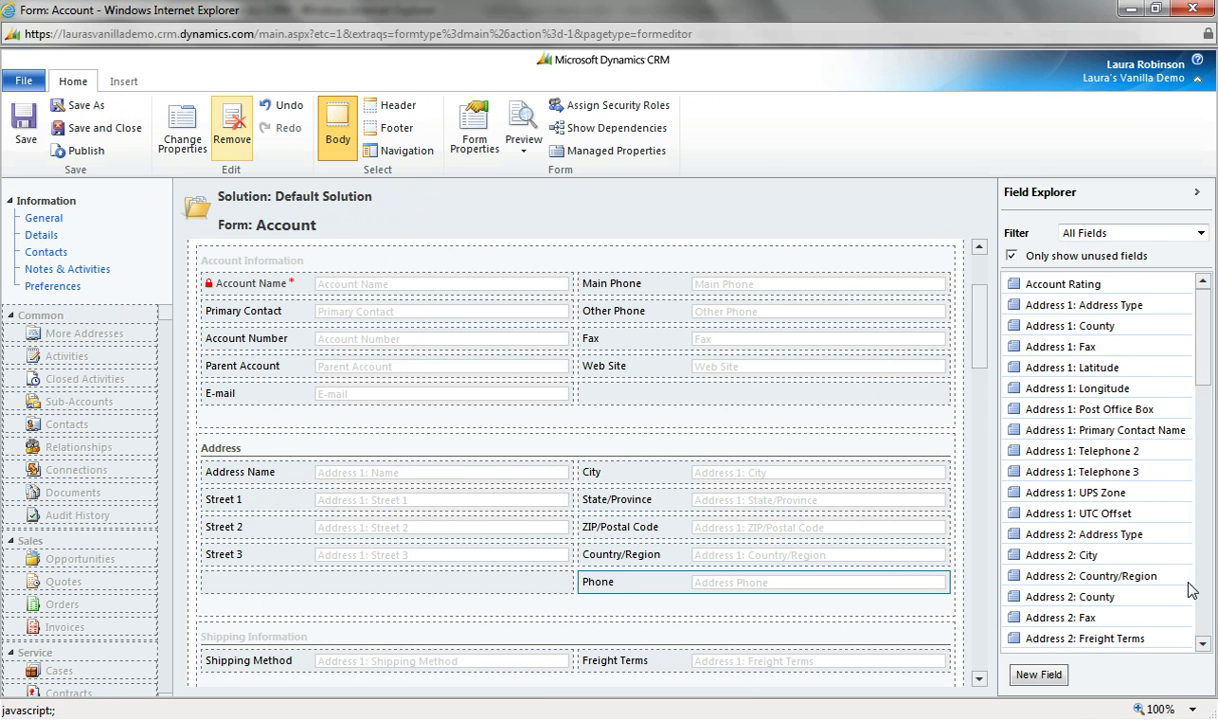
left_click(631, 612)
left_click(216, 112)
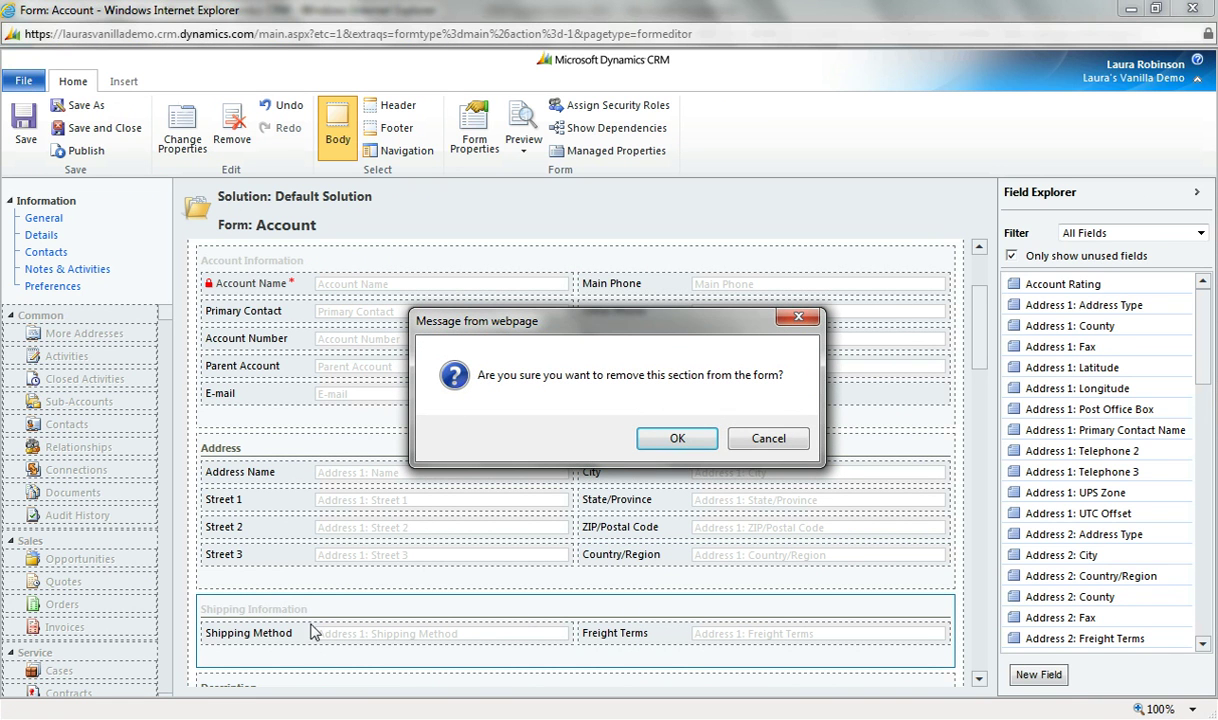
left_click(677, 440)
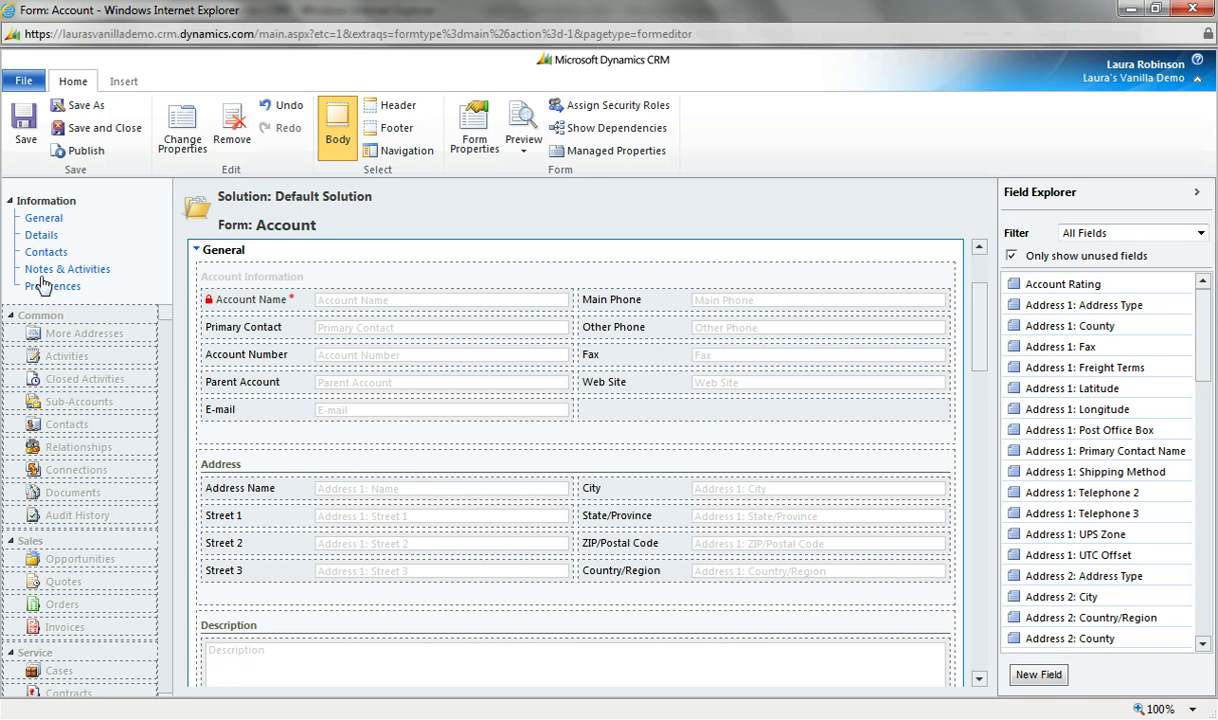
Move the Owner field from Preferences into the General section beside E-mail
left_click(41, 236)
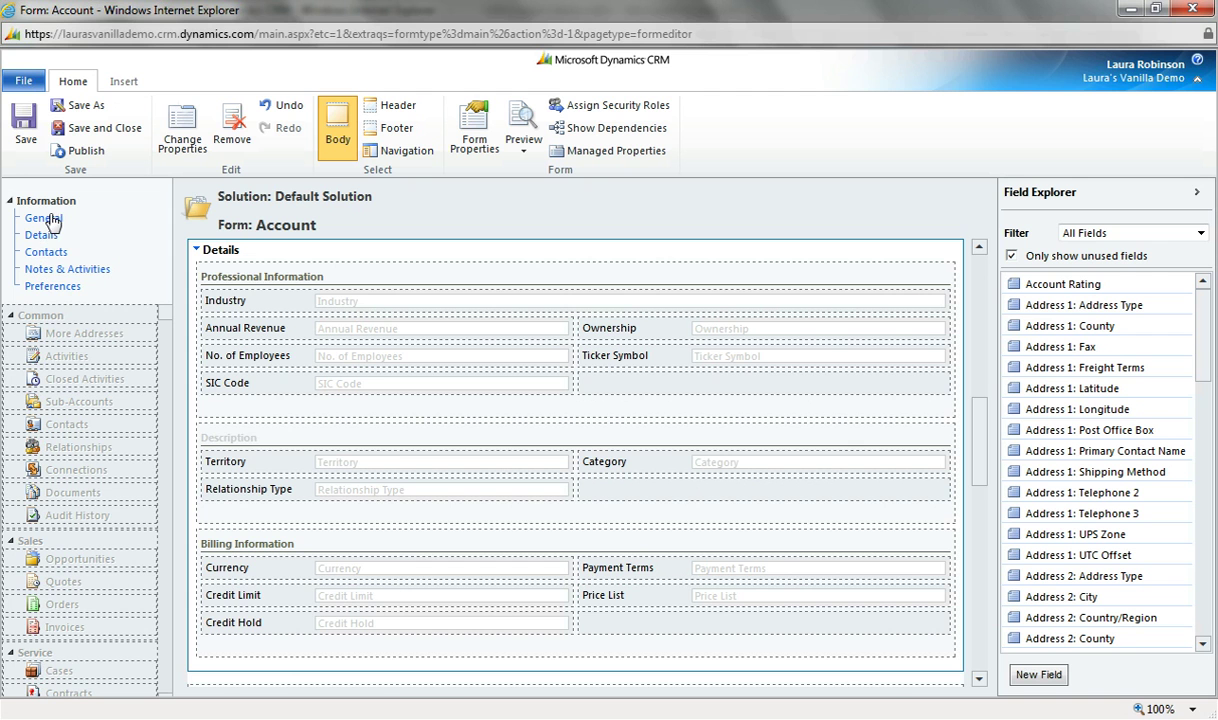
left_click(48, 219)
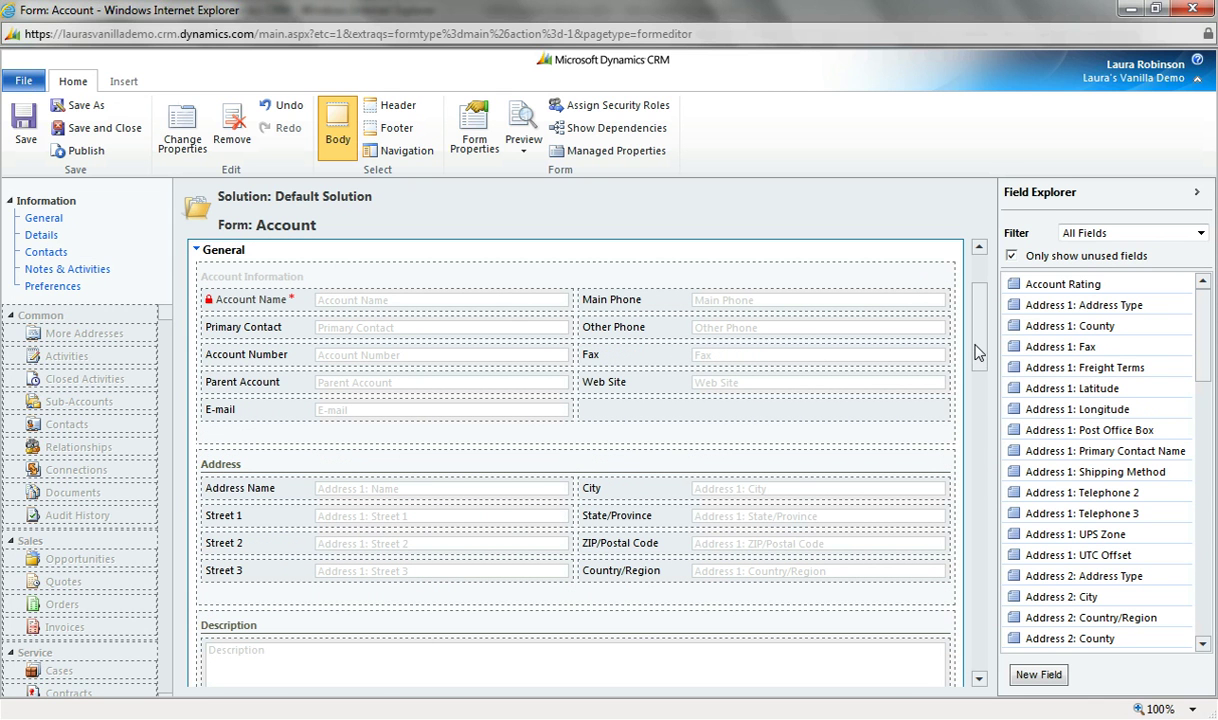
left_click_drag(977, 352, 977, 570)
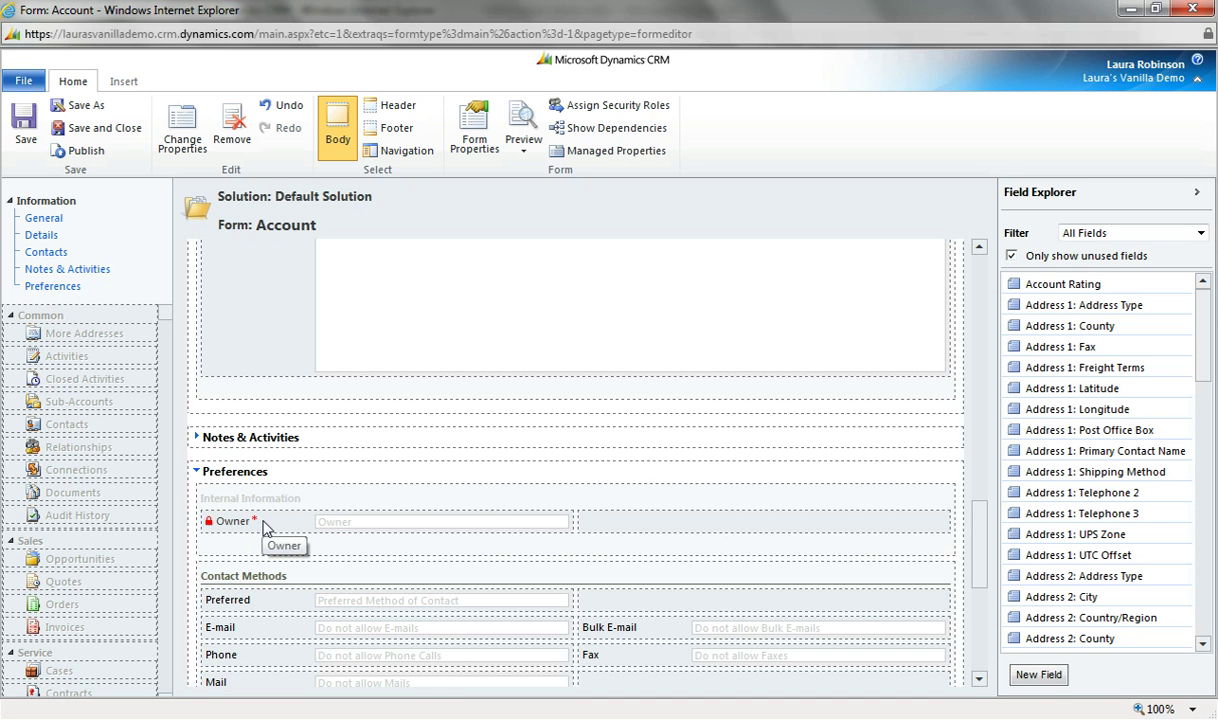
left_click(458, 524)
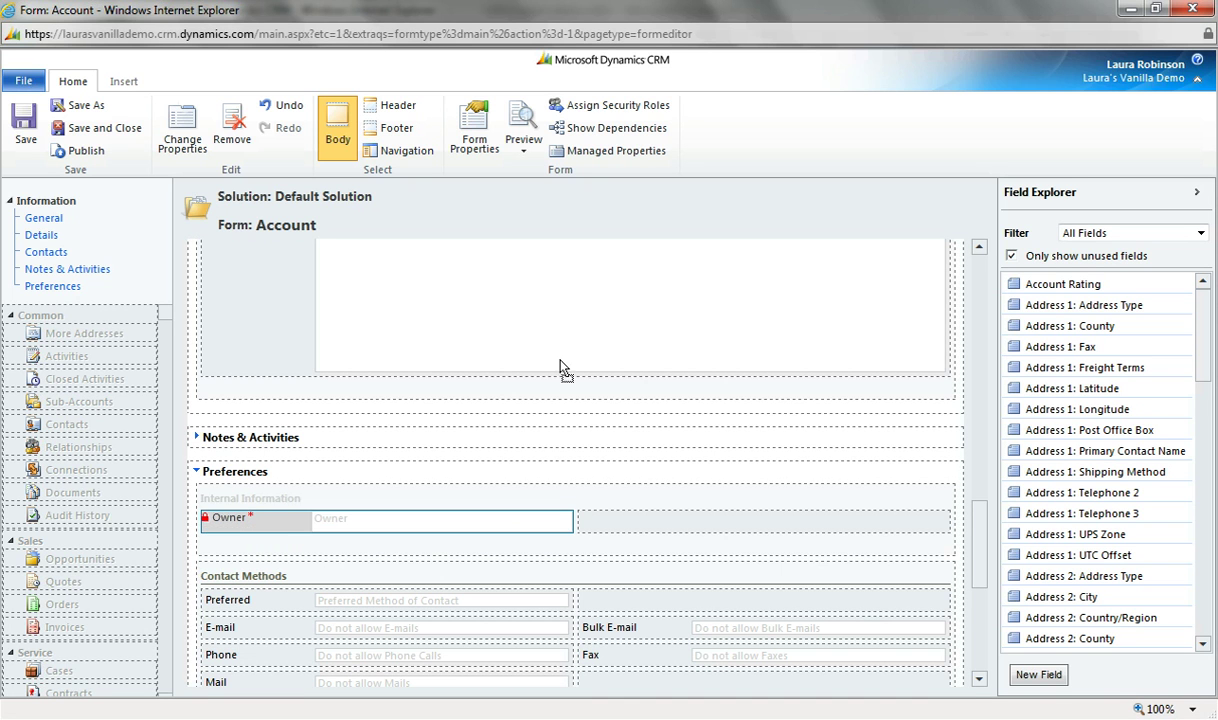
left_click_drag(568, 355, 843, 556)
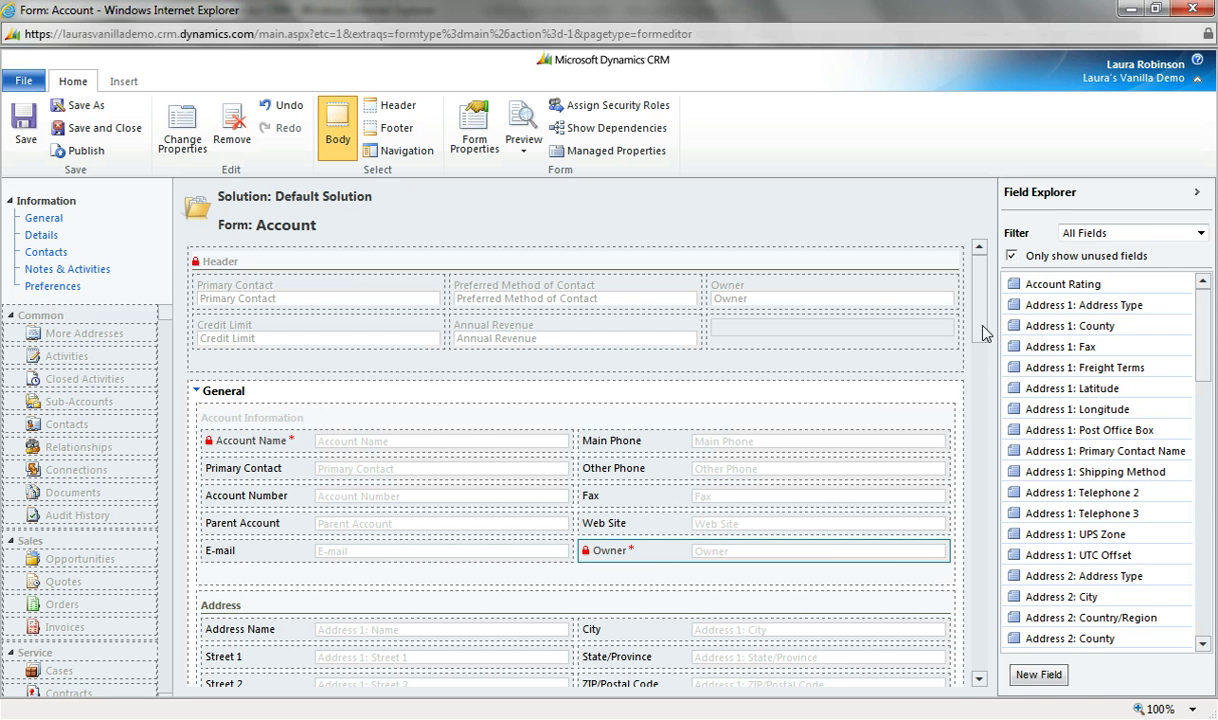
Add Account Rating between Fax and Web Site and select the Other Phone field
scroll(985, 333, "down", 4)
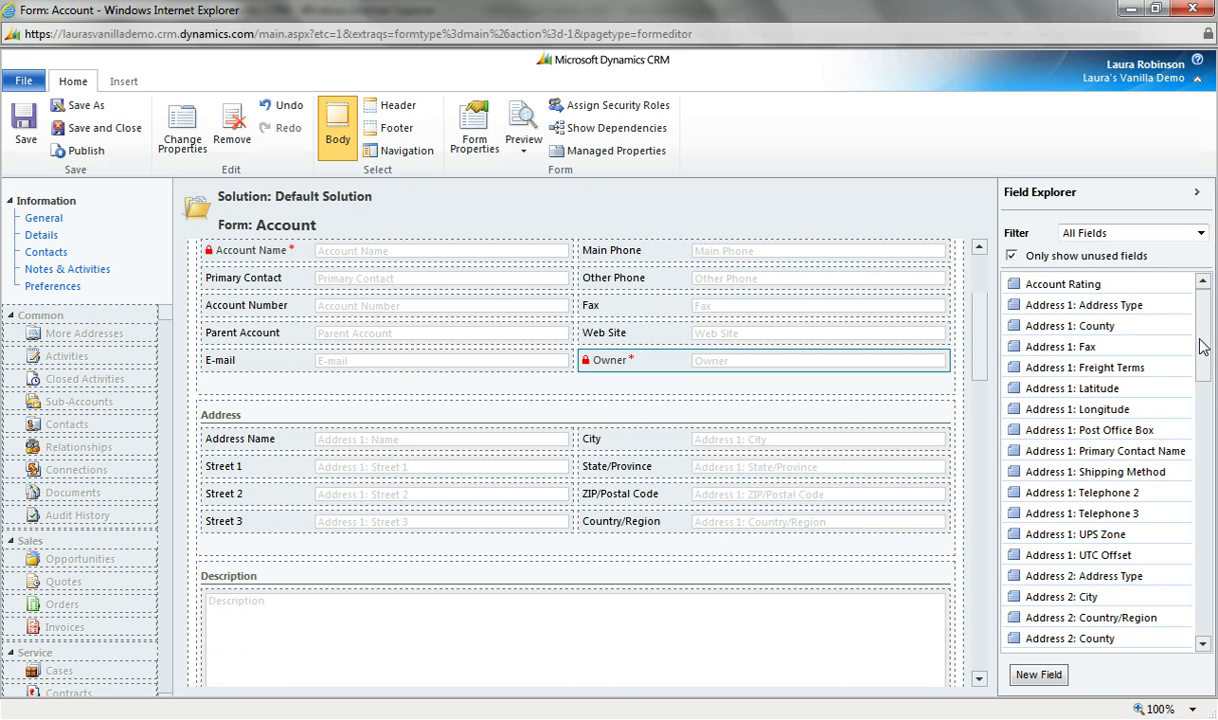
left_click_drag(1011, 283, 897, 340)
left_click(630, 275)
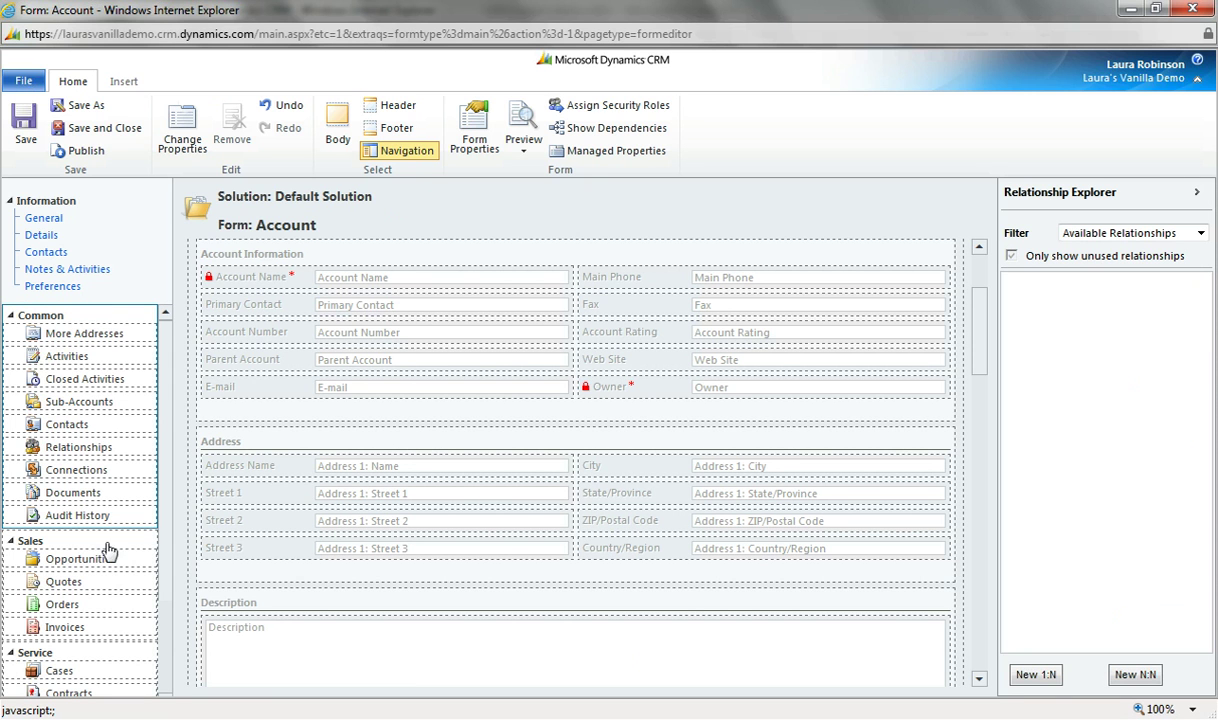
Remove the Orders and Invoices links from the form navigation
left_click(103, 606)
left_click(220, 136)
left_click(226, 140)
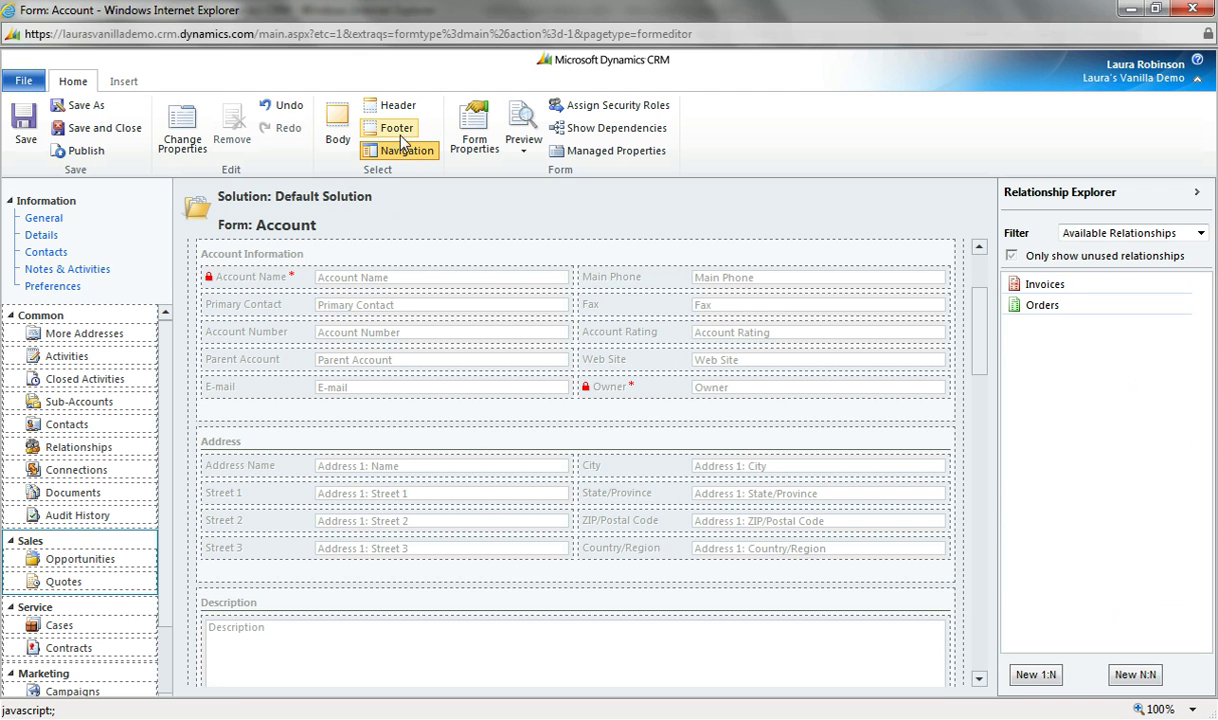
Remove Credit Limit and Preferred Method of Contact from the header and save the form
left_click(392, 105)
left_click(381, 327)
left_click(239, 131)
left_click(497, 294)
key("Delete")
left_click(24, 120)
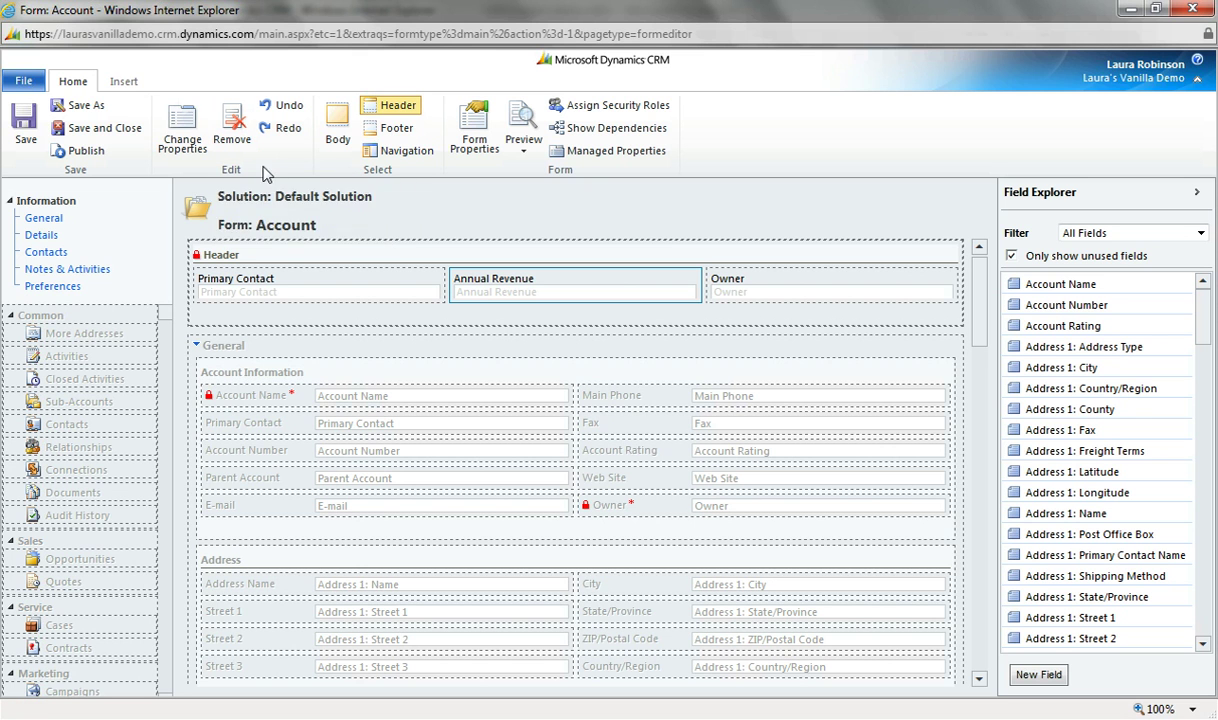
Add a new one-column tab to the Account form body
left_click(337, 140)
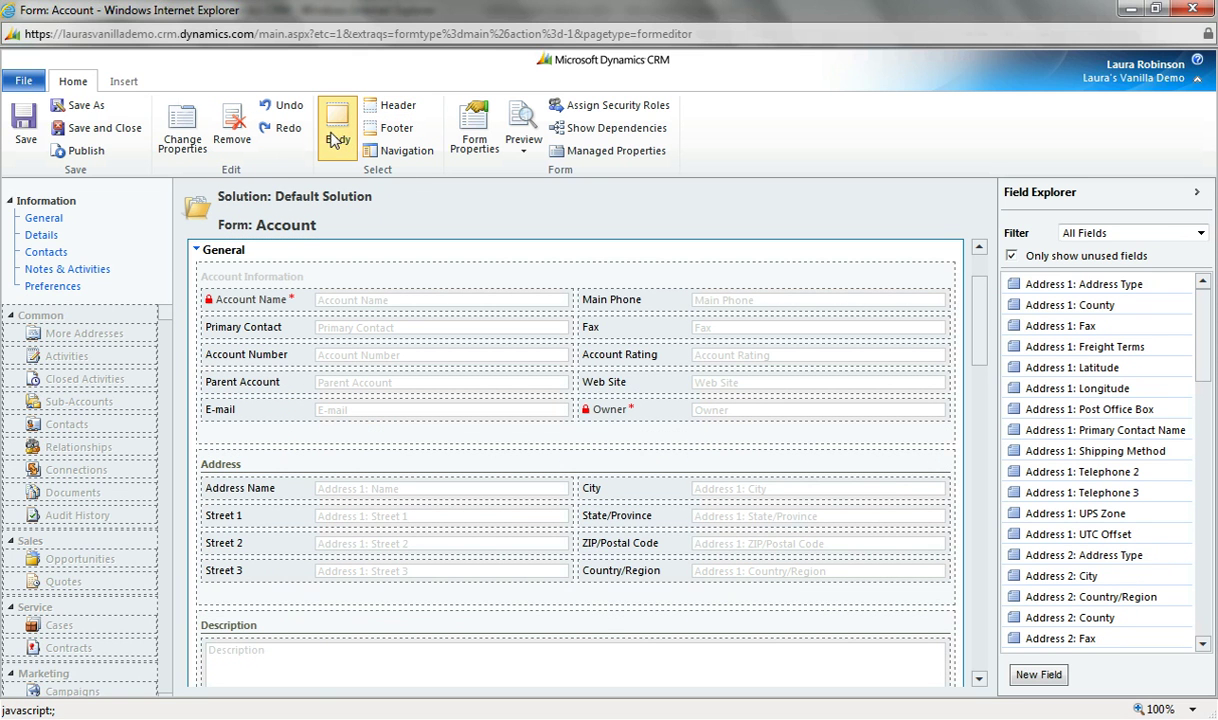
left_click(122, 81)
left_click(224, 160)
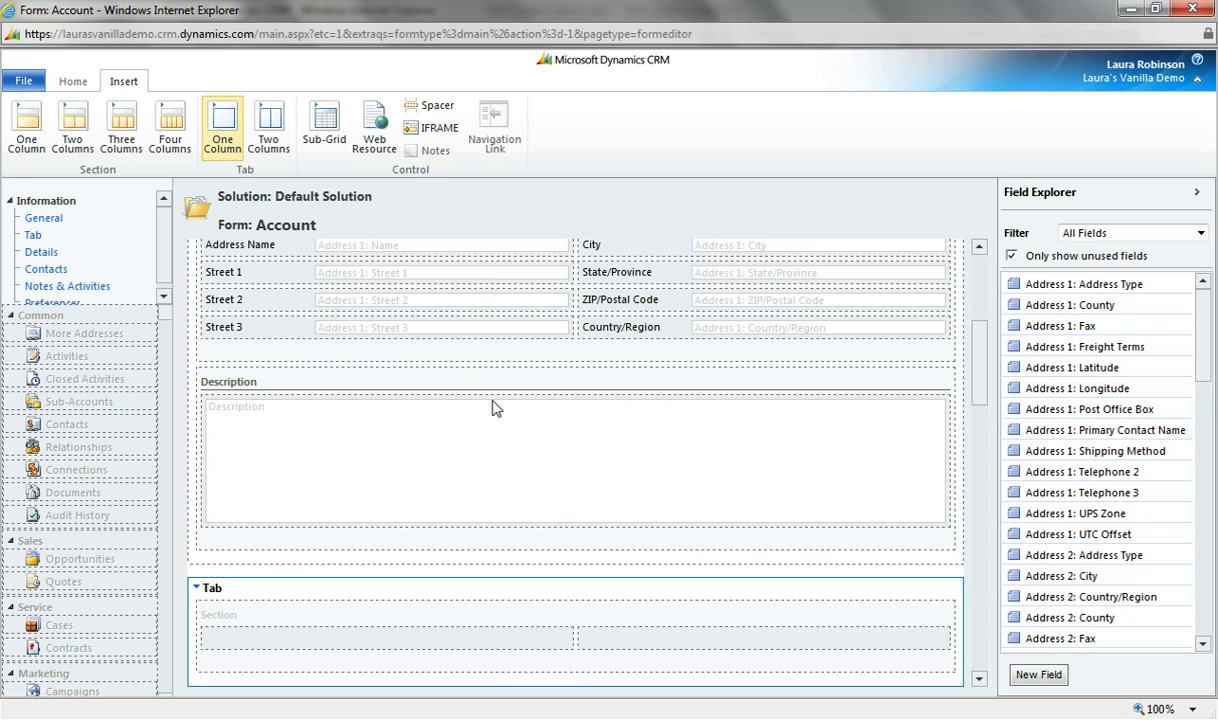
Label the new tab 'Annual Revenues' and select its section
double_click(282, 587)
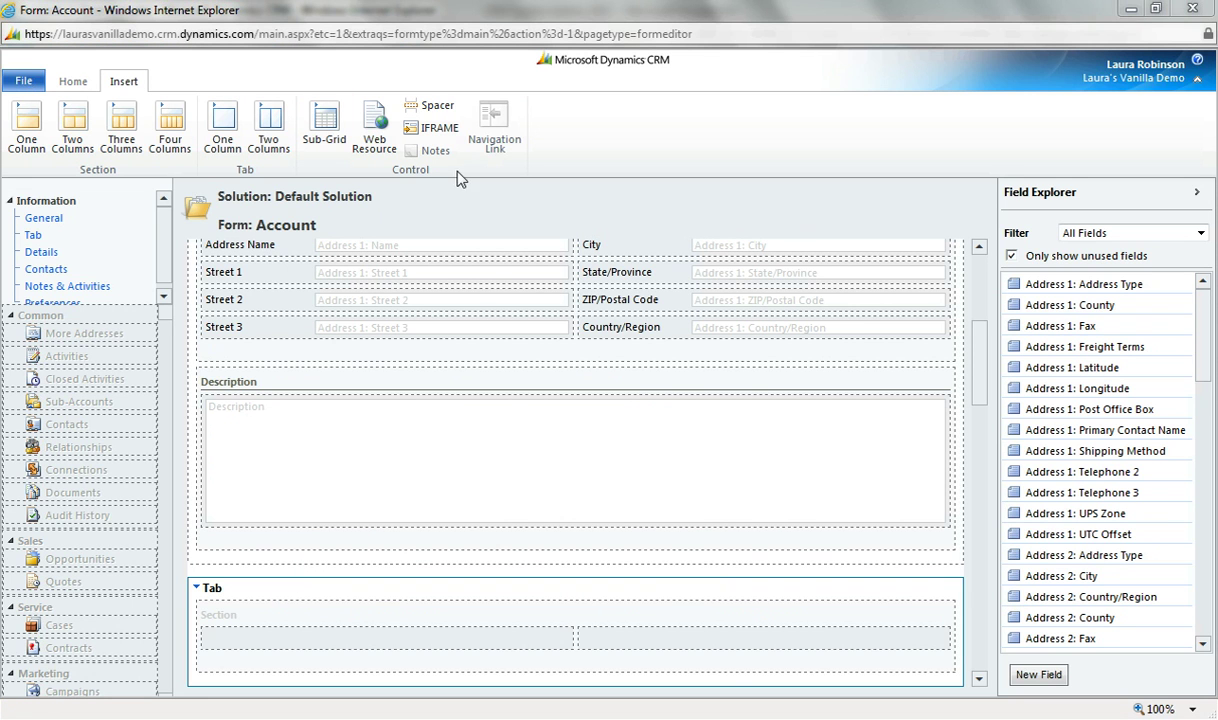
double_click(236, 588)
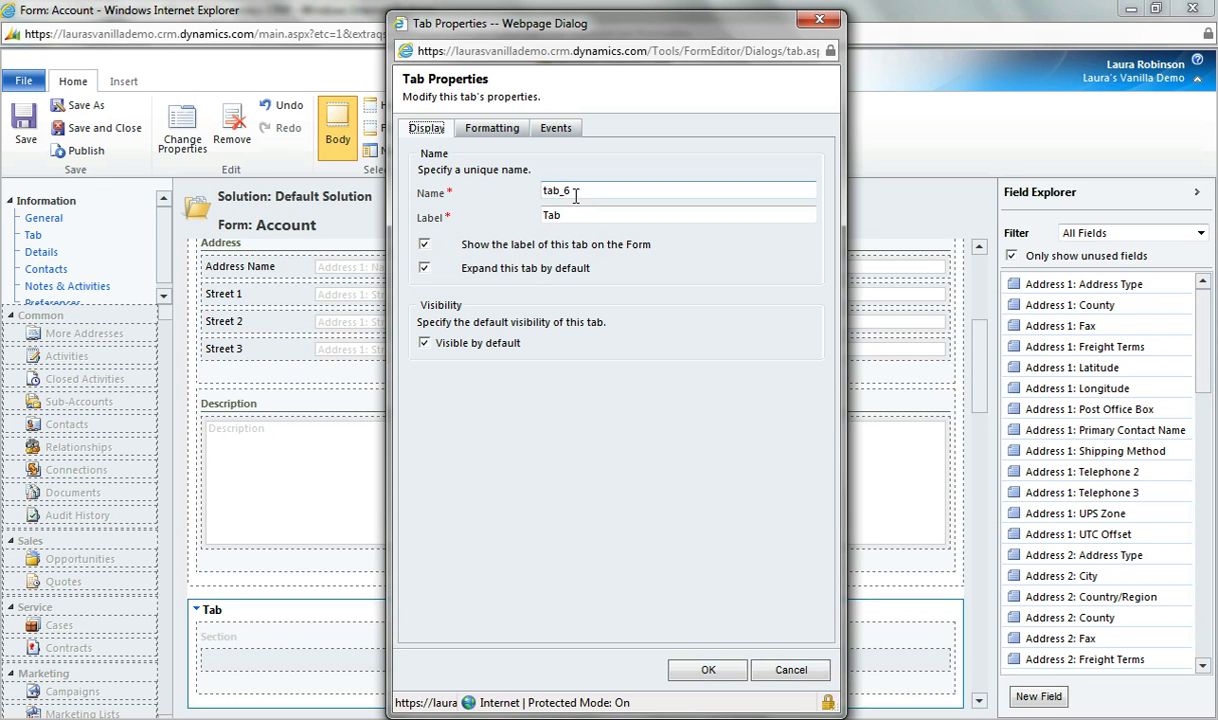
double_click(568, 212)
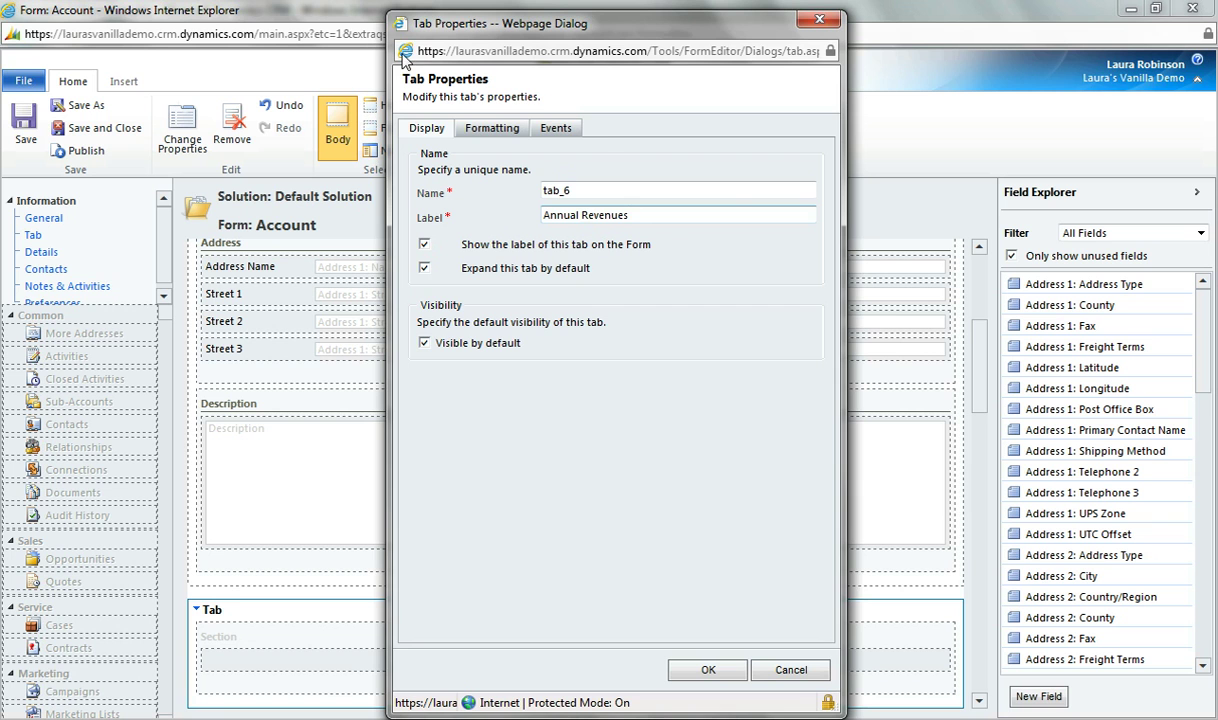
left_click(708, 668)
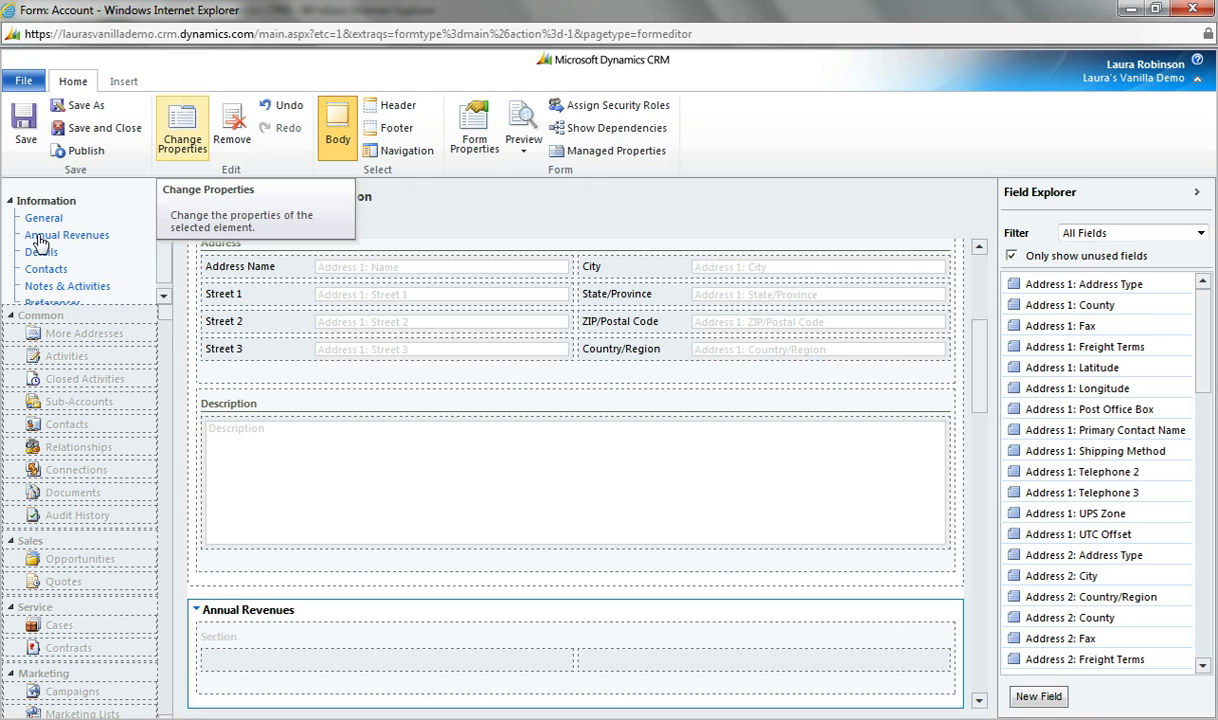
left_click(875, 663)
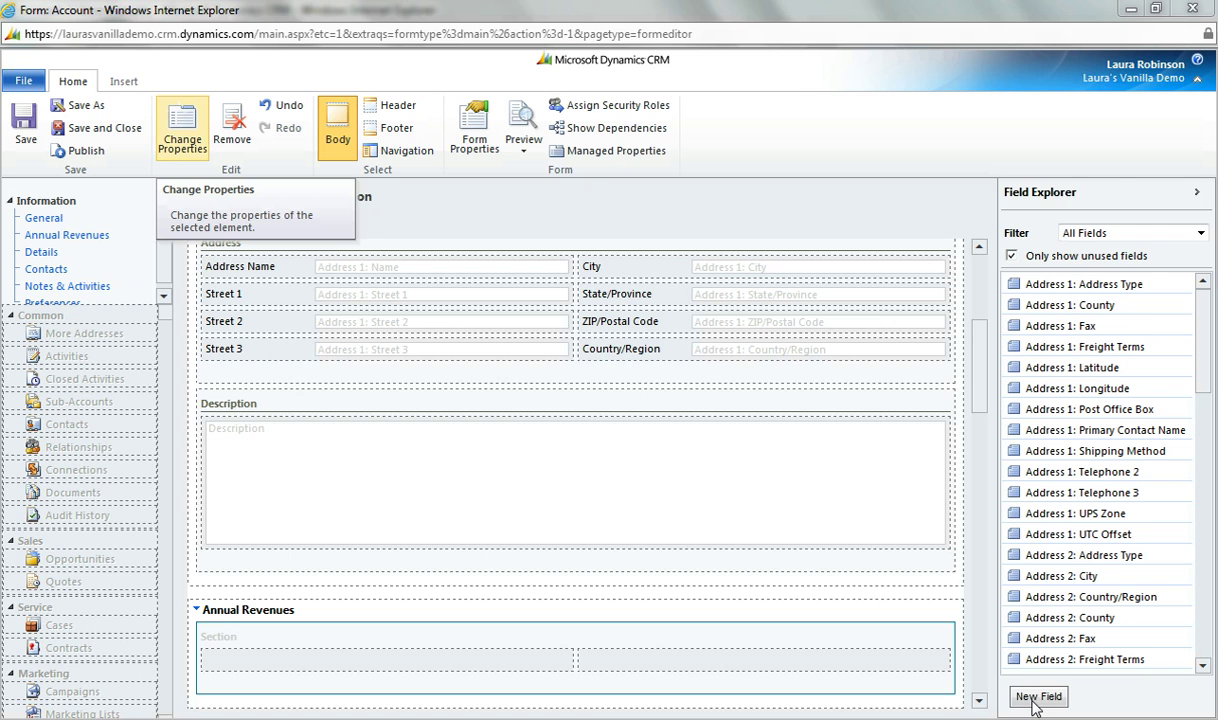
Create Account Currency fields FY09 and FY10, each with precision 2
left_click(1022, 694)
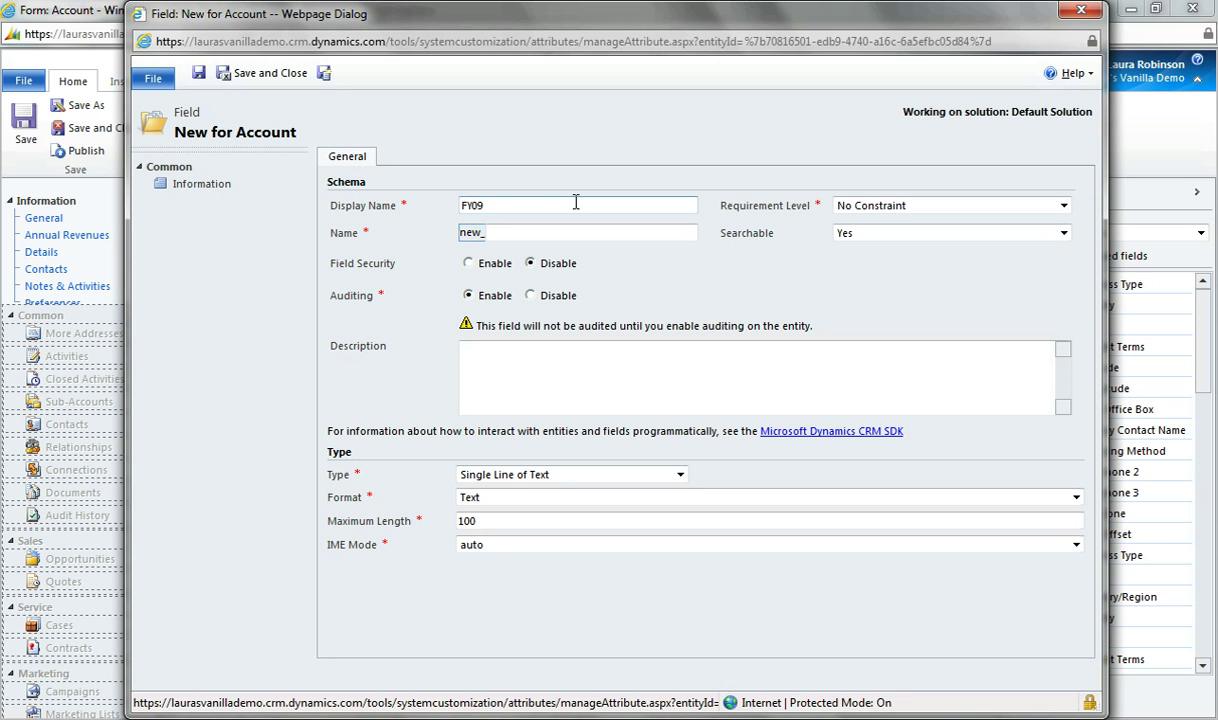
left_click(521, 233)
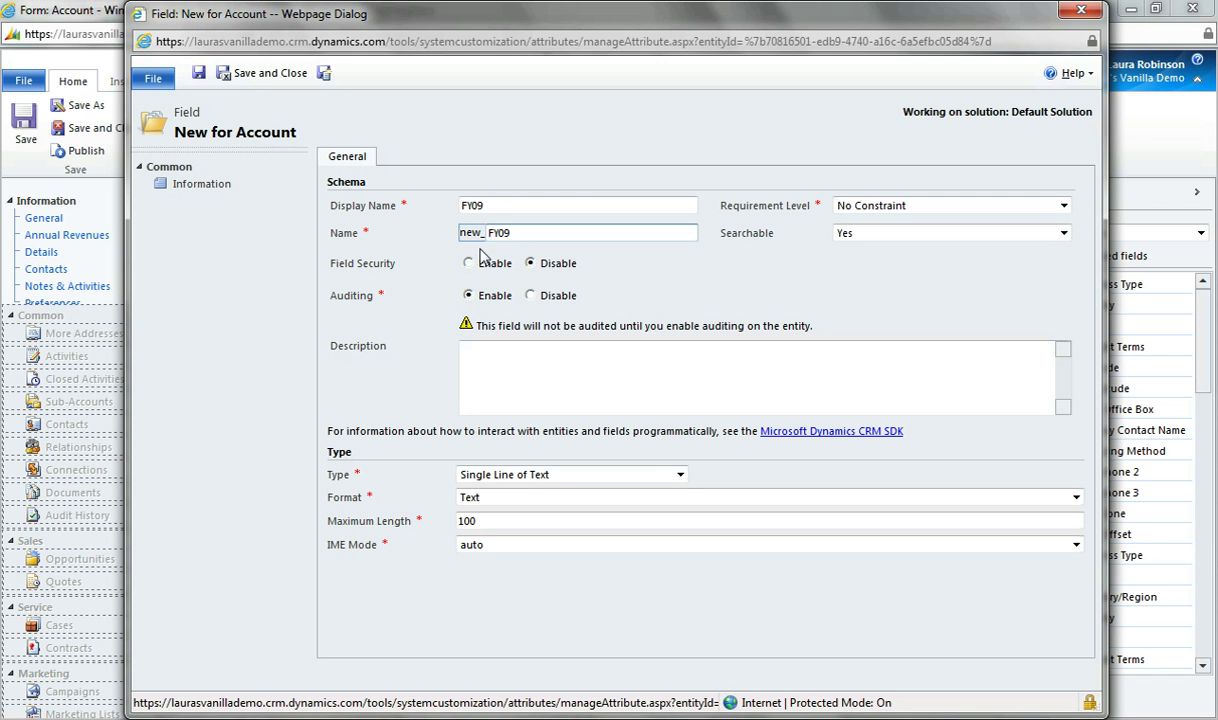
left_click(596, 474)
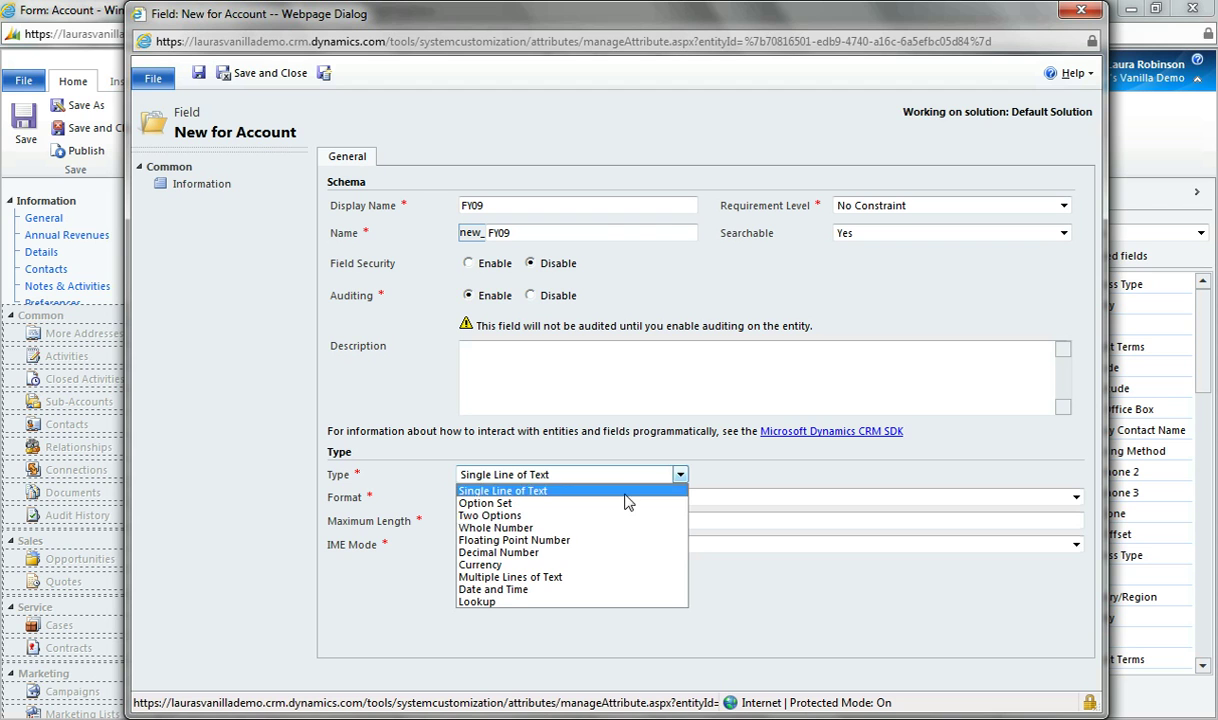
left_click(640, 566)
left_click(569, 499)
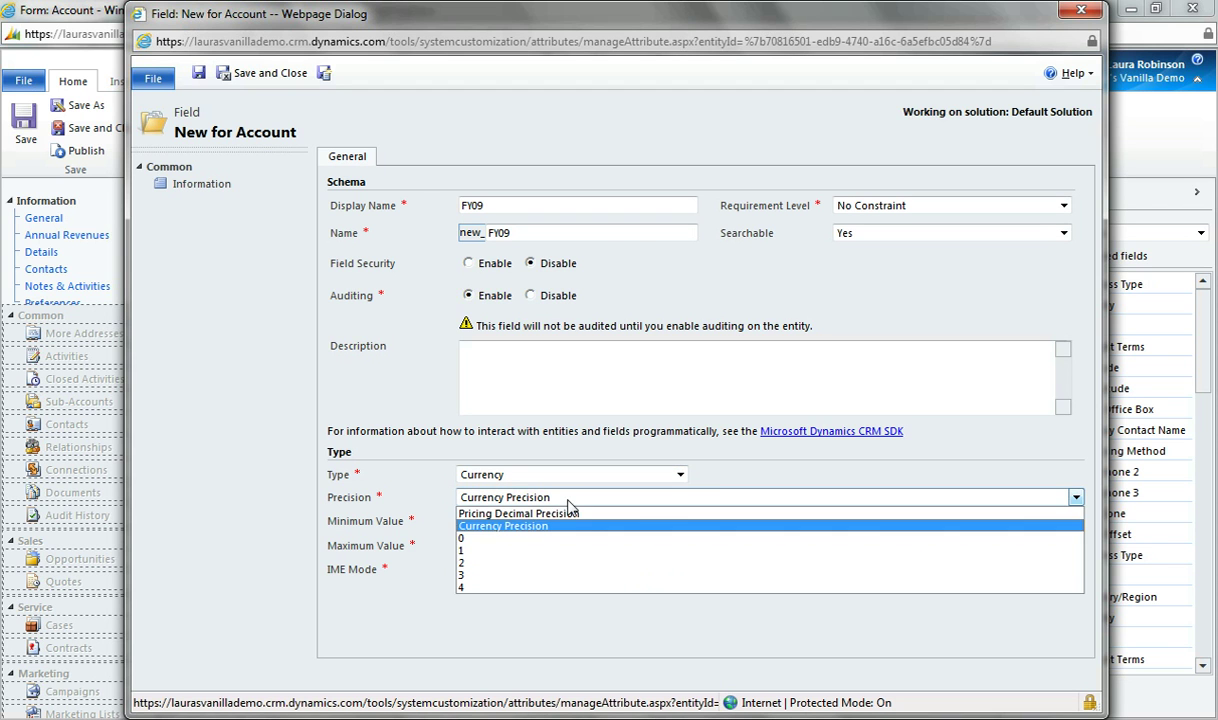
left_click(585, 562)
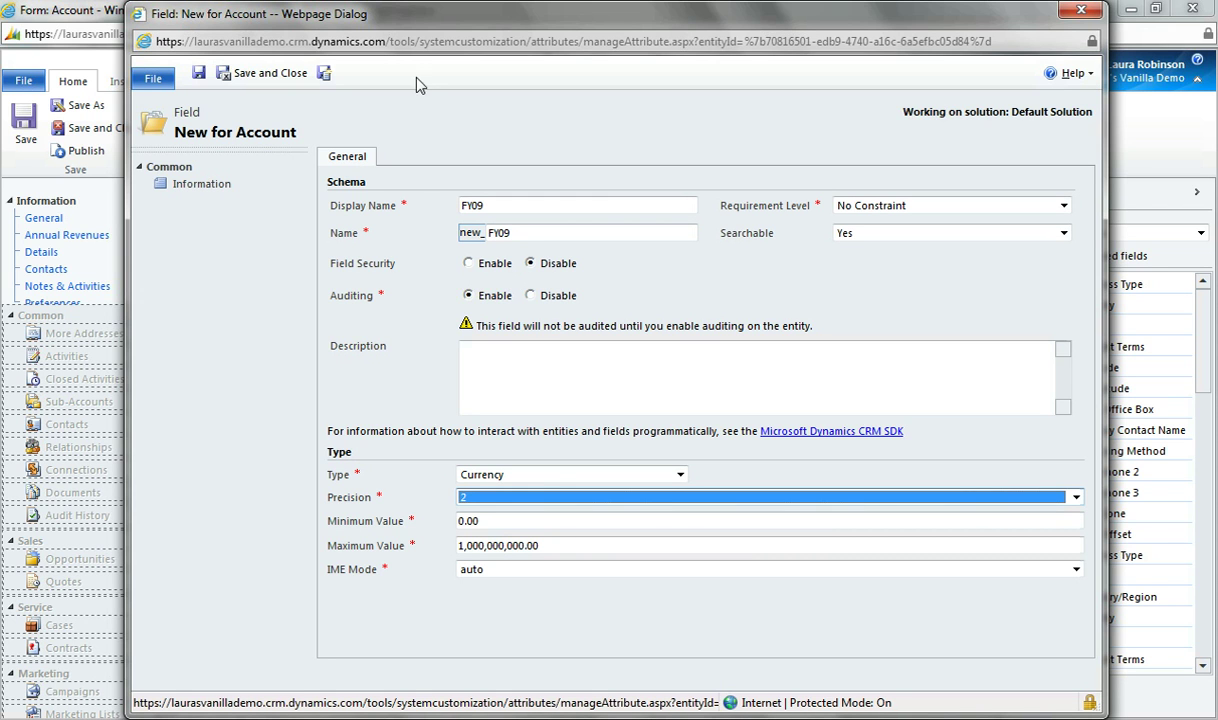
left_click(325, 75)
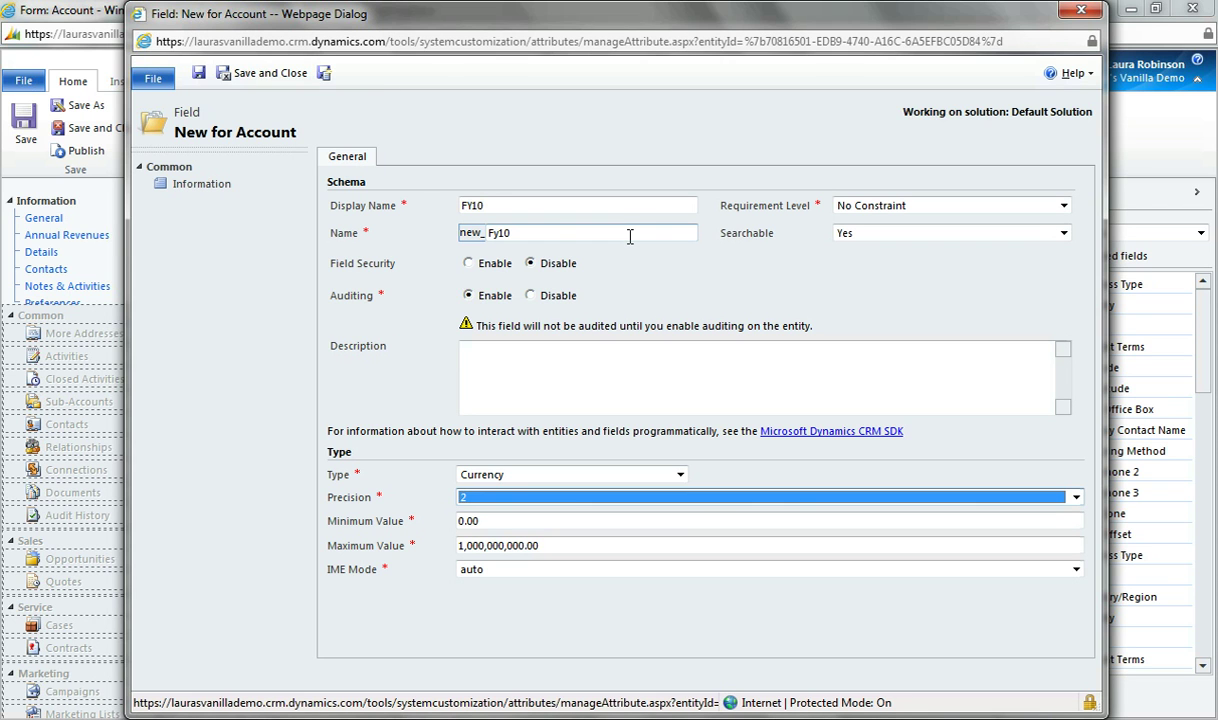
left_click(255, 73)
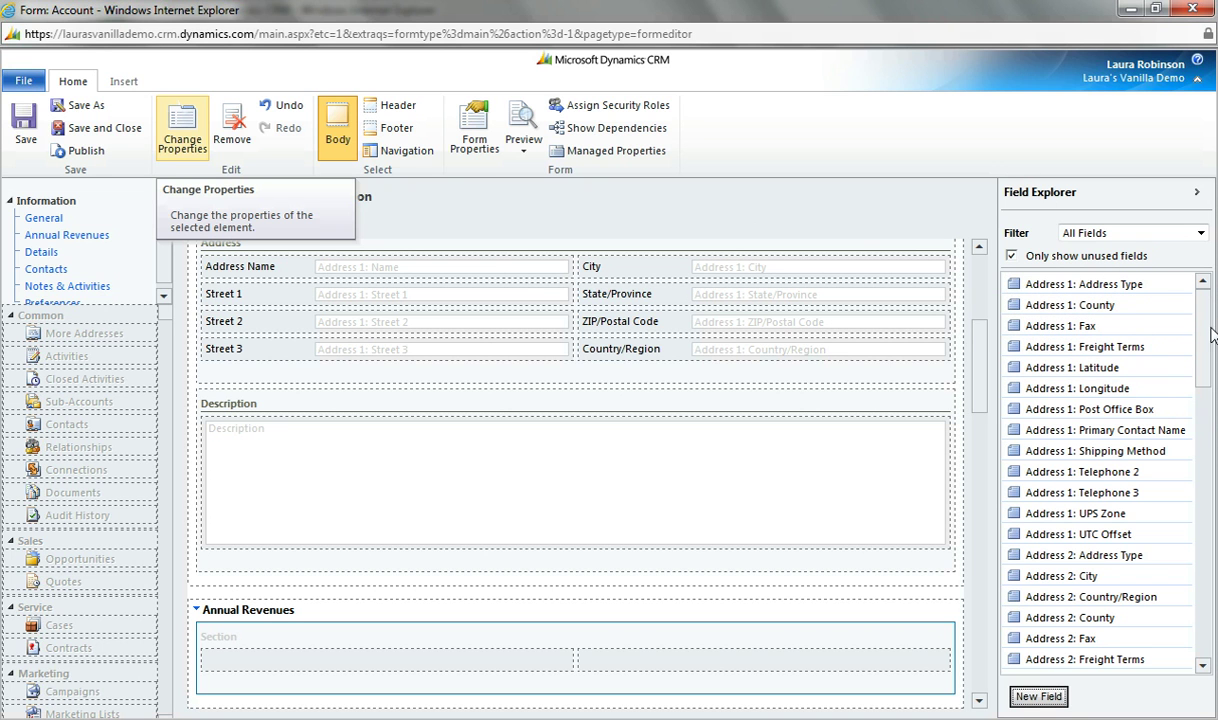
Place FY09 and FY10 in the two columns of the Annual Revenues section
left_click_drag(1202, 339, 1210, 462)
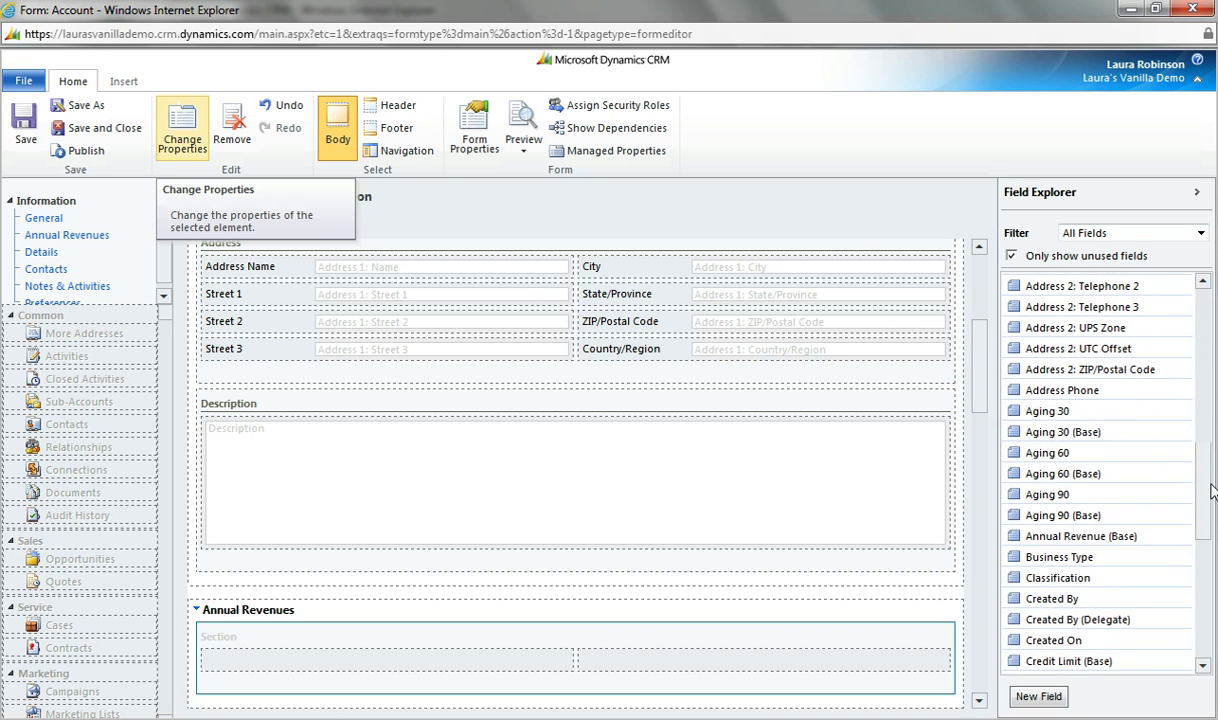
scroll(1210, 490, "down", 5)
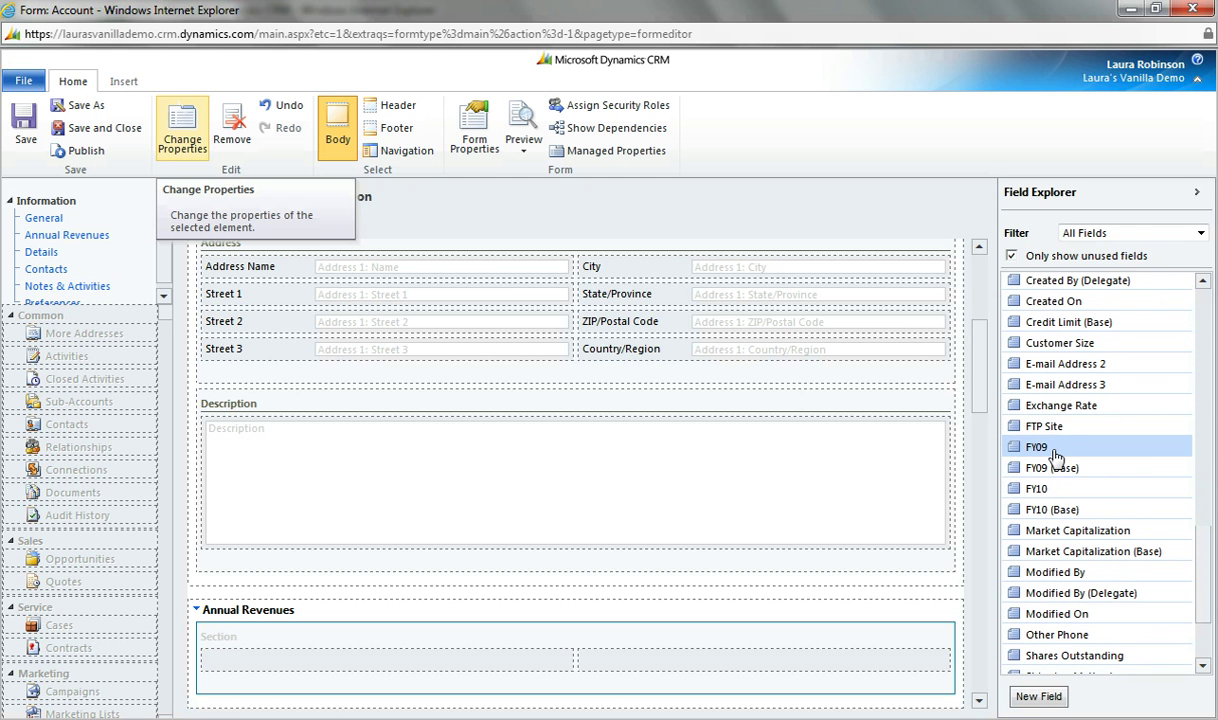
left_click_drag(1055, 455, 445, 666)
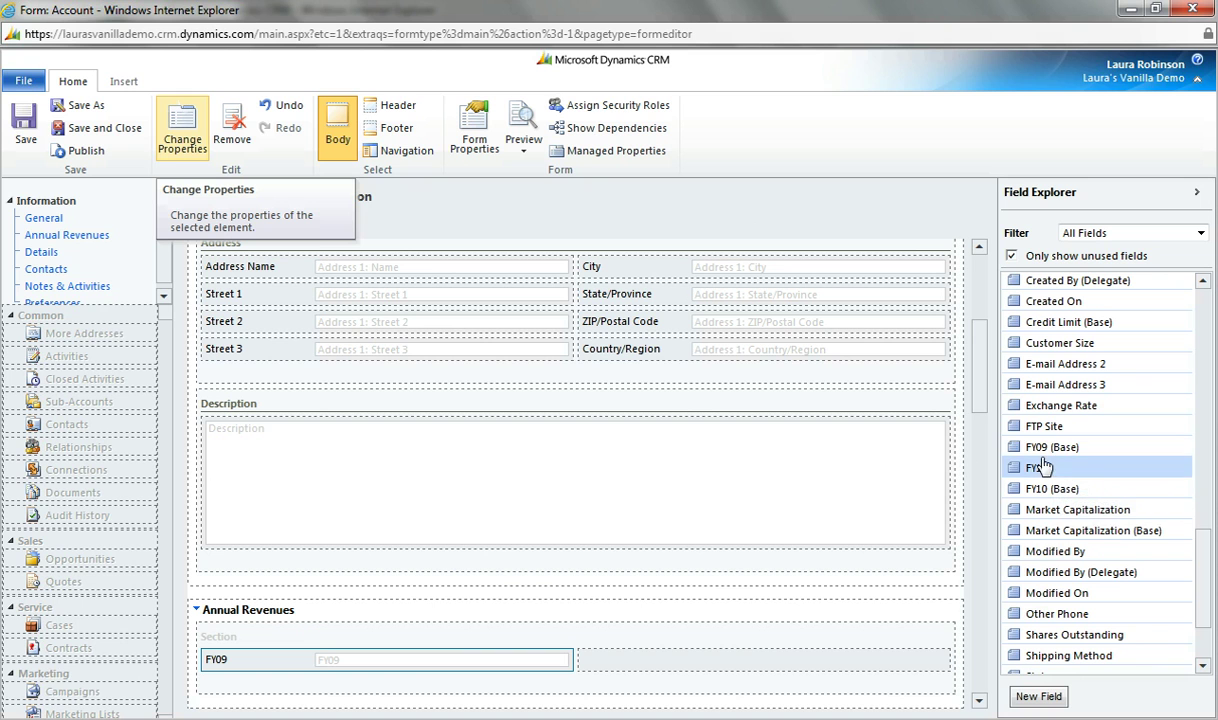
left_click_drag(1055, 470, 790, 667)
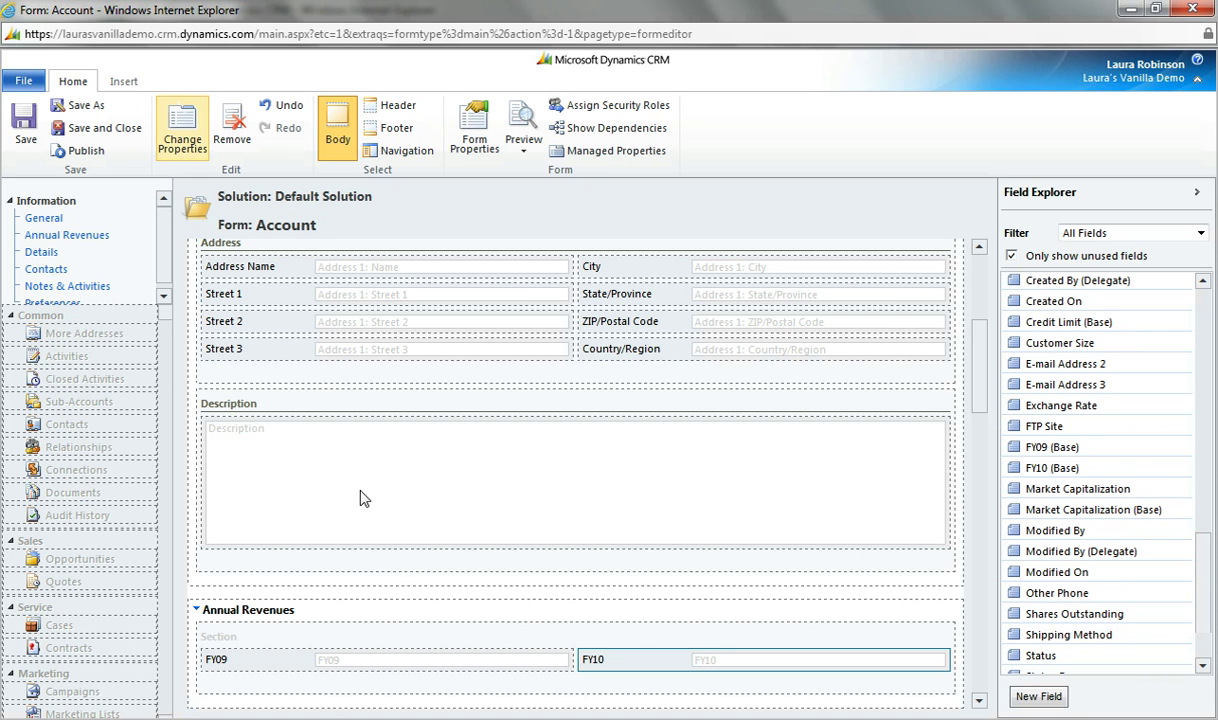
scroll(935, 350, "down", 3)
left_click(497, 431)
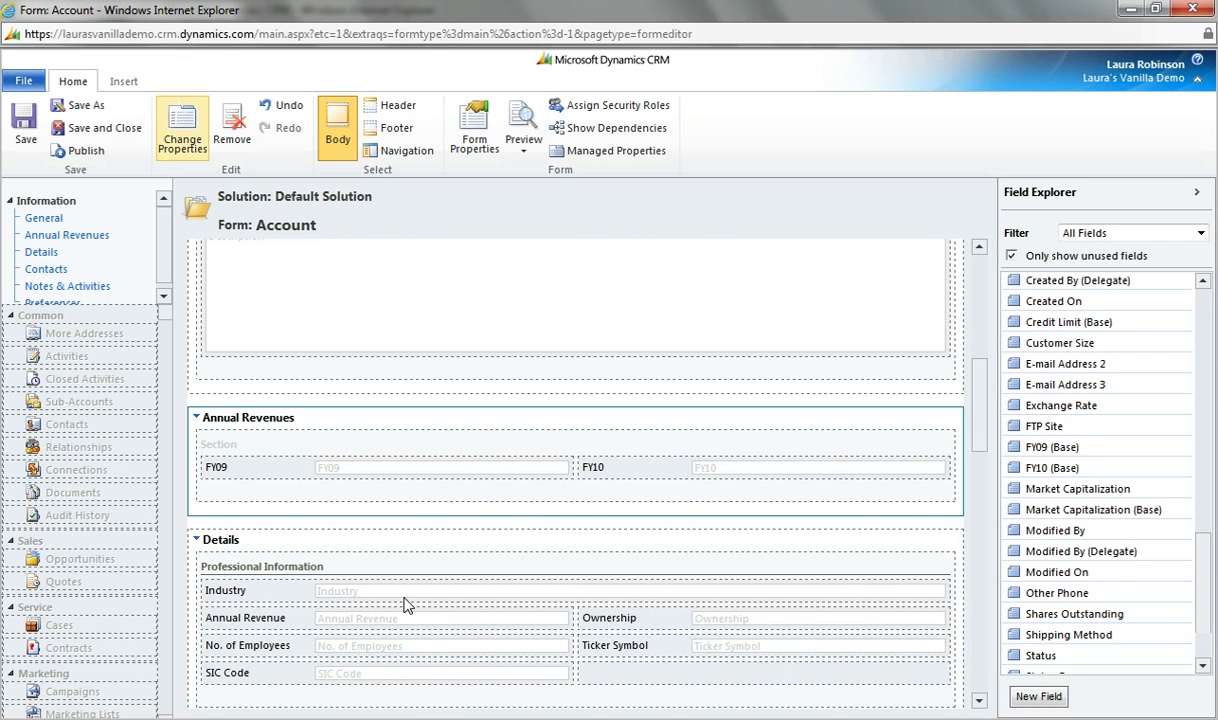
Insert a sub-grid of related Opportunities (Potential Customer) named 'openoppties'
left_click(123, 81)
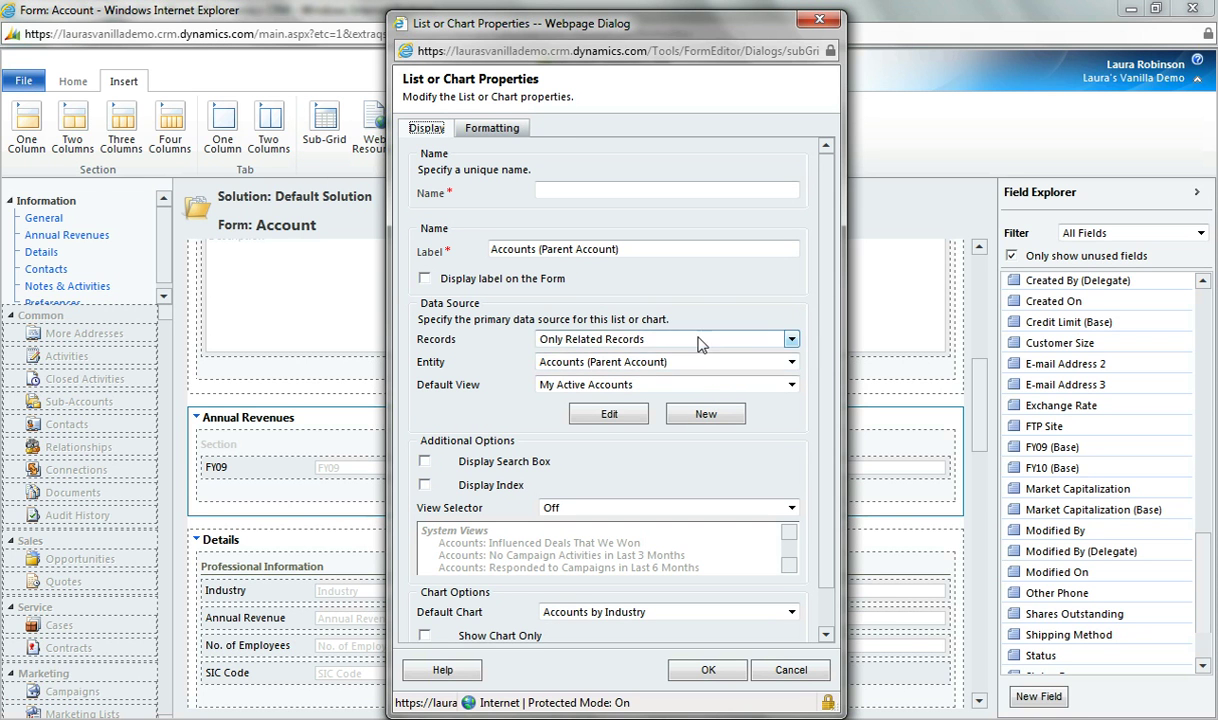
left_click(699, 364)
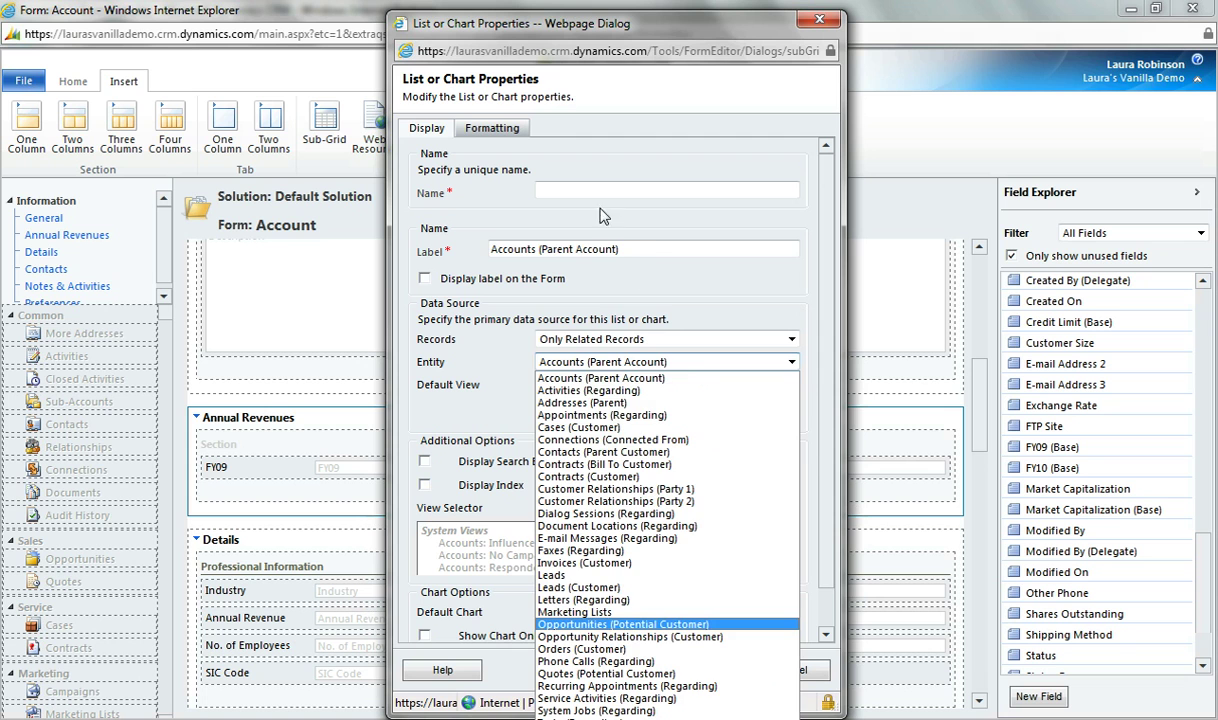
key("Return")
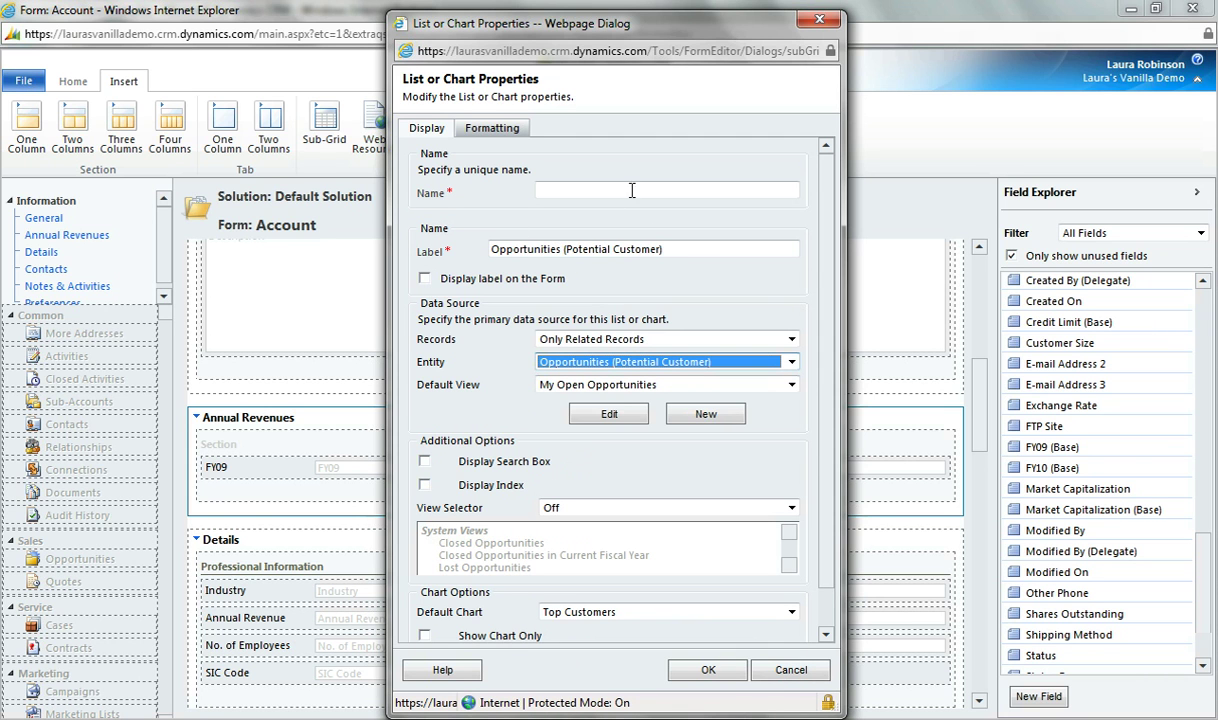
left_click(639, 190)
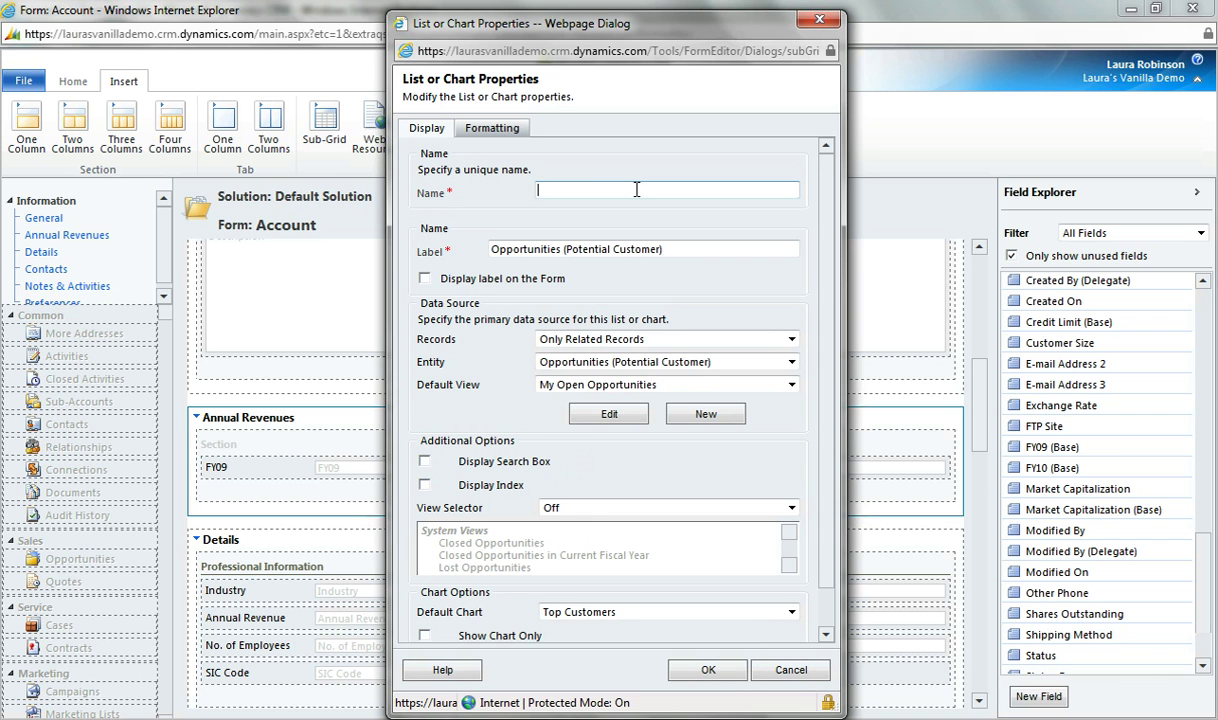
type("openoppties")
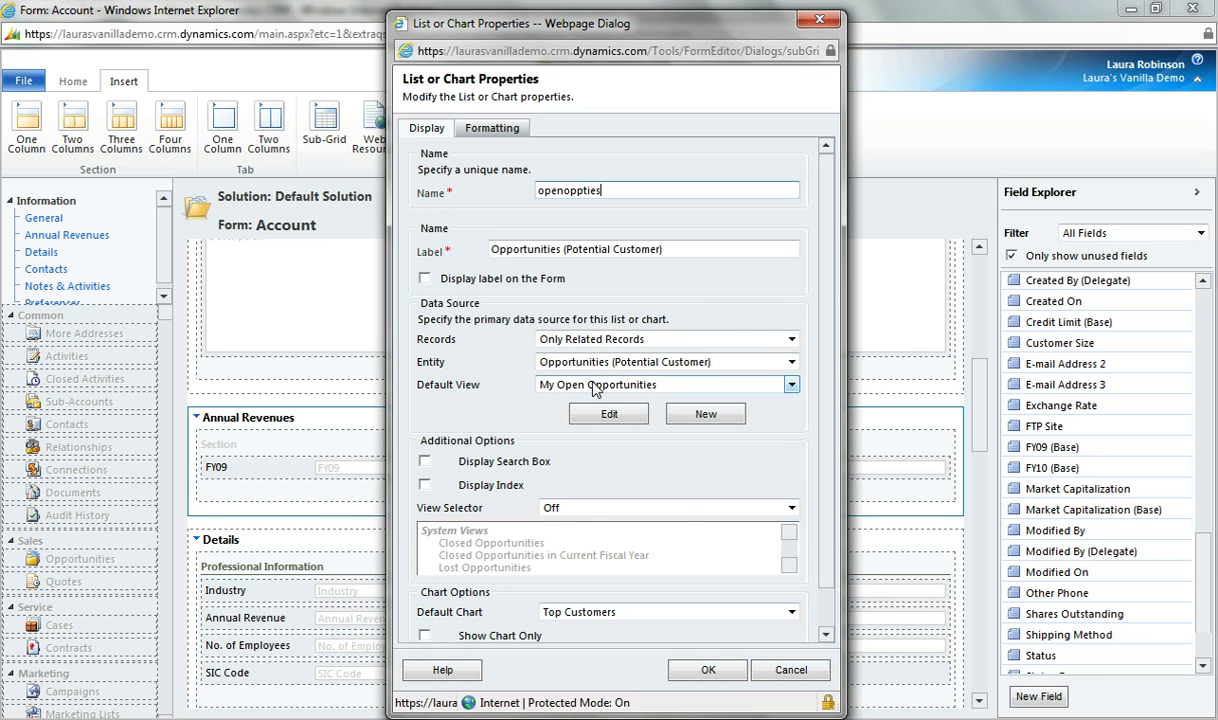
Set the sub-grid's default view to Open Opportunities and chart to Sales Pipeline, then confirm
left_click(603, 387)
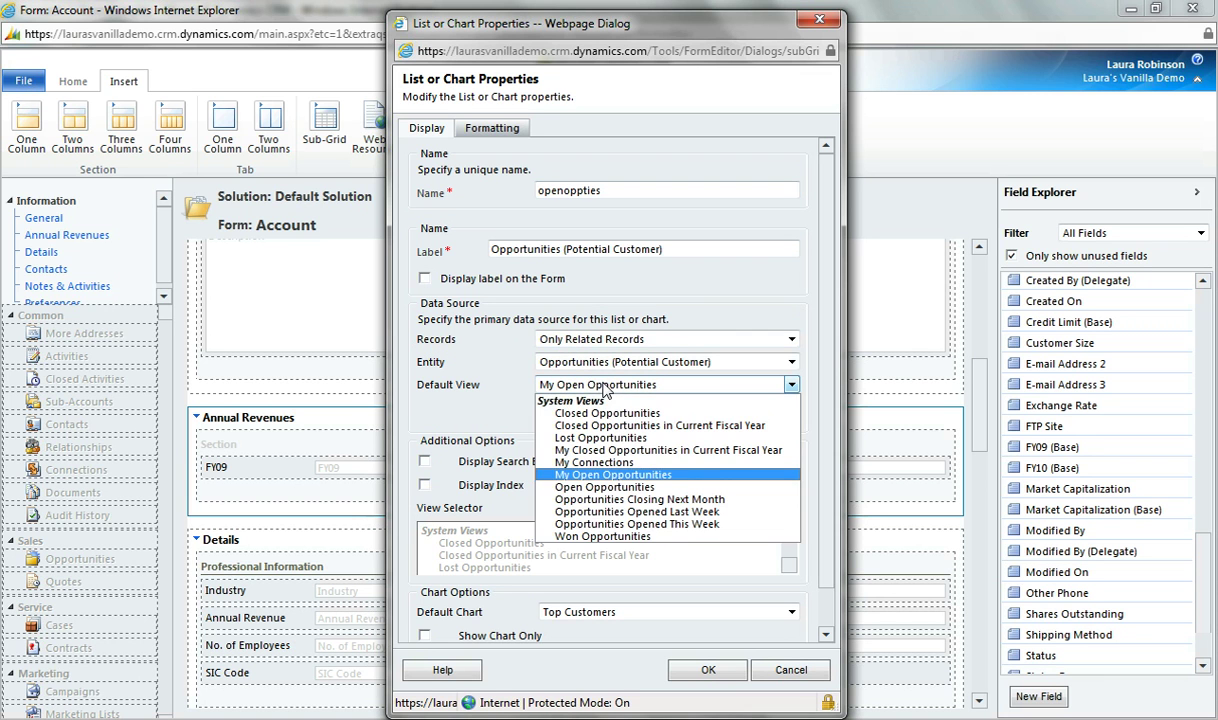
left_click(613, 488)
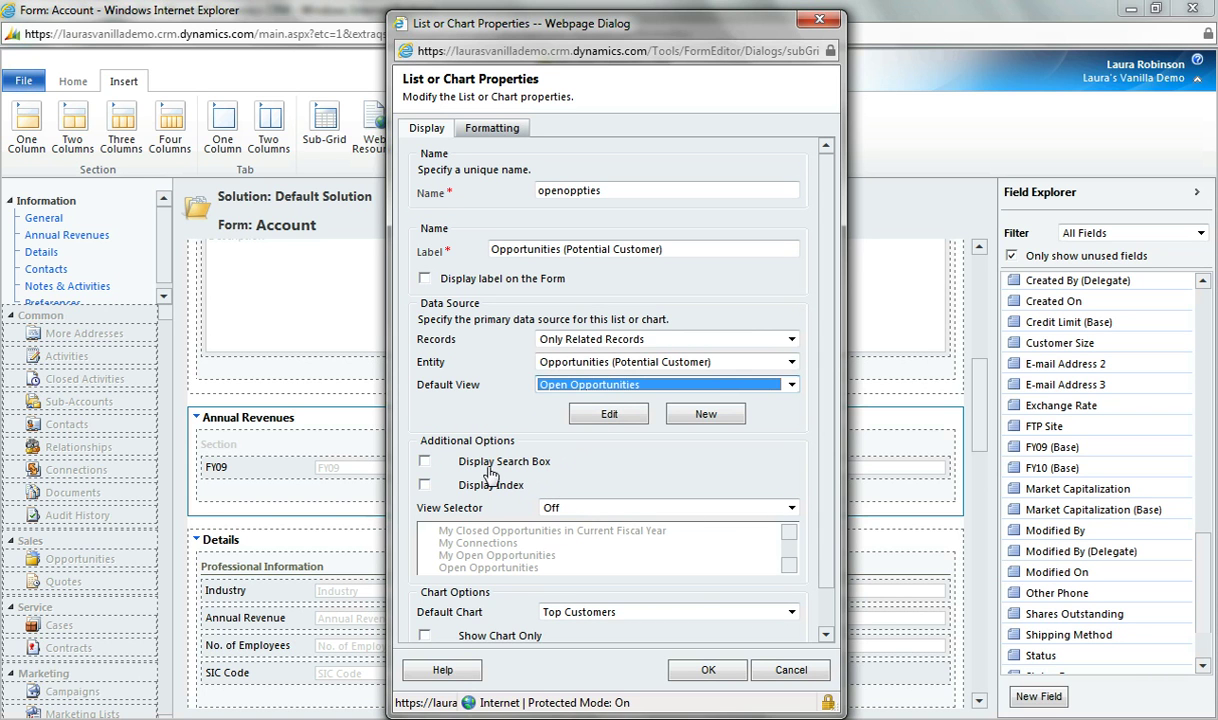
scroll(800, 315, "down", 2)
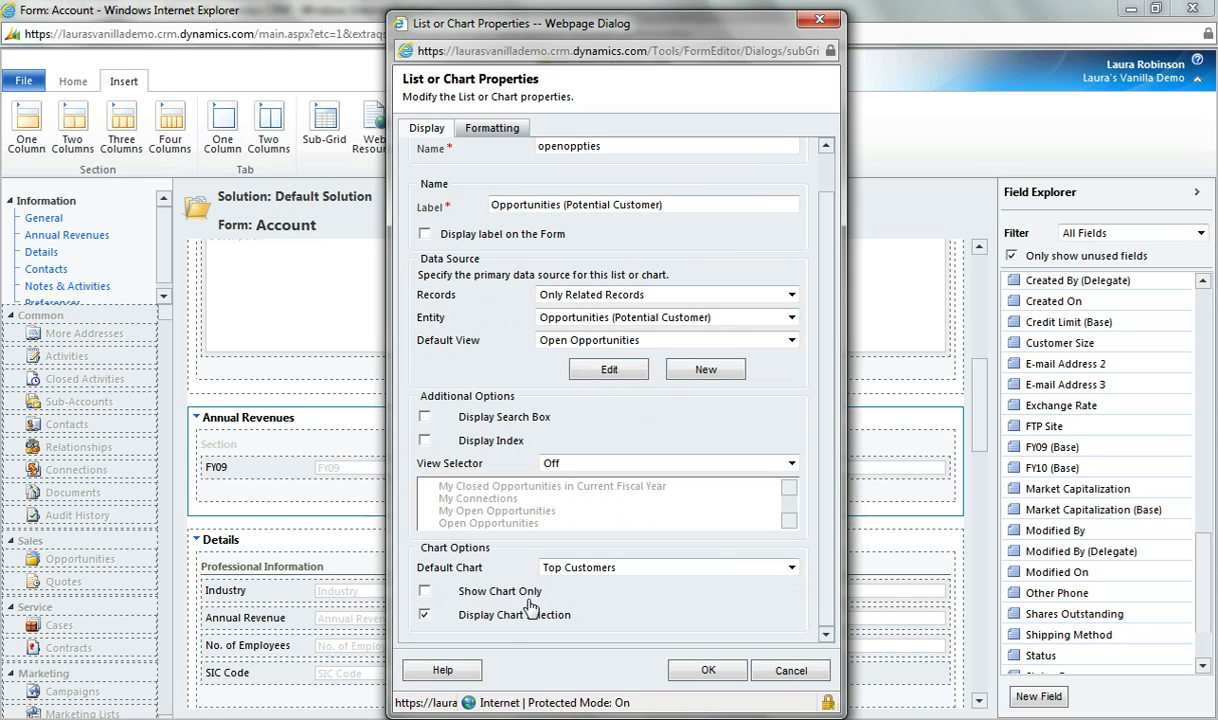
left_click(606, 567)
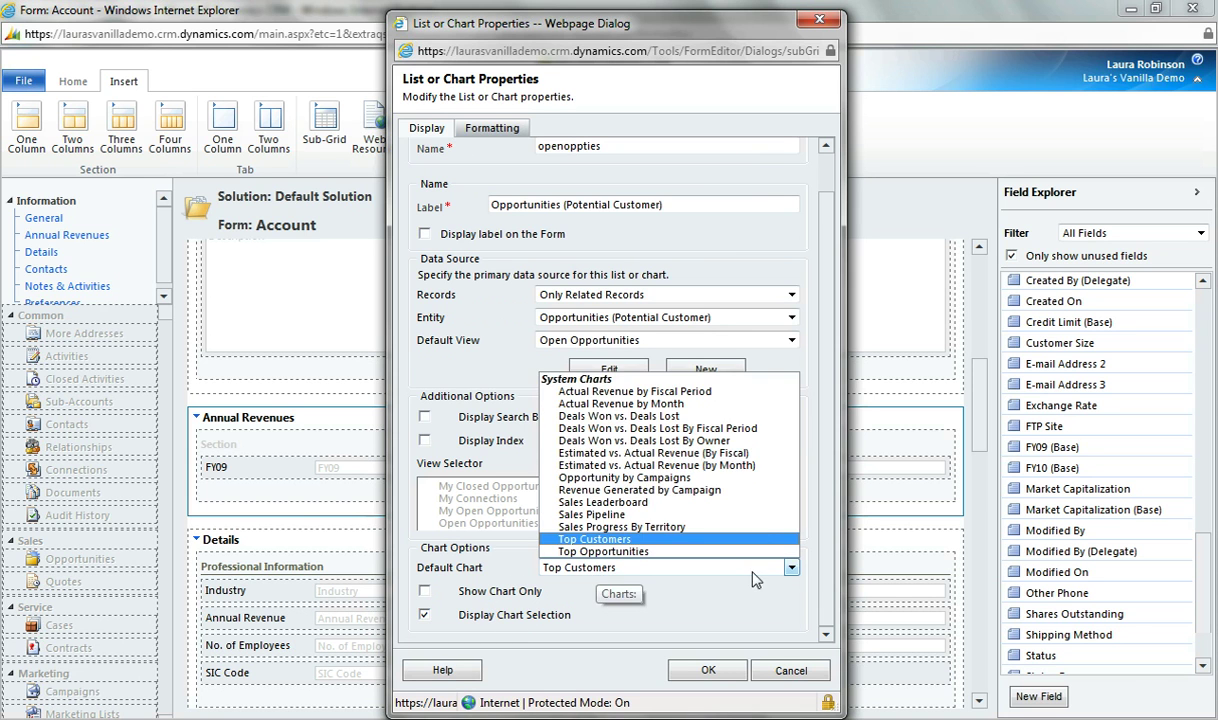
left_click(590, 514)
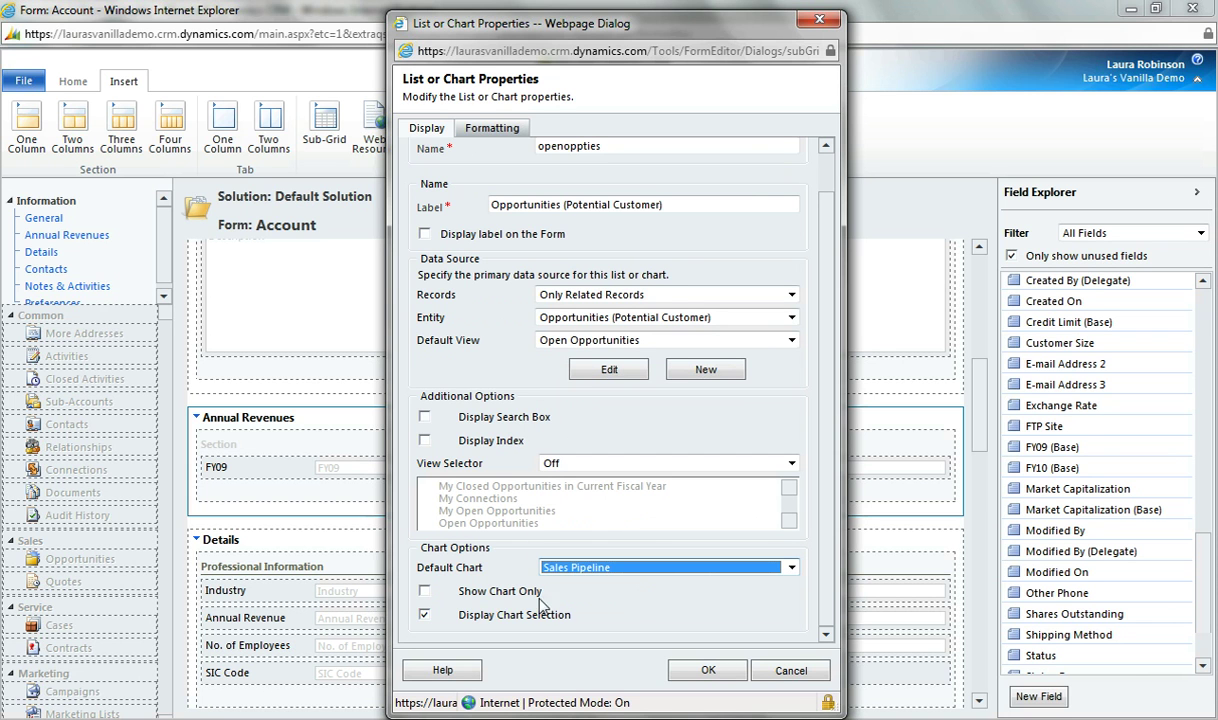
left_click(690, 674)
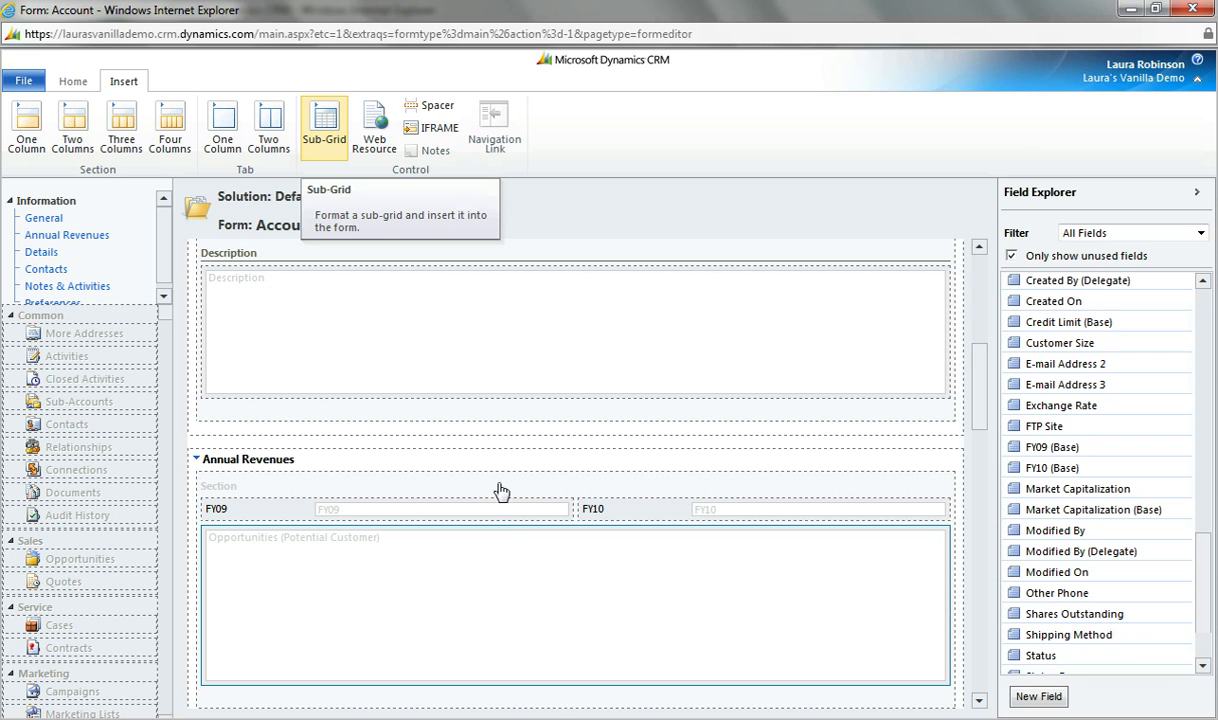
Remove Opportunities from the Account form's Sales navigation group, leaving only Quotes
left_click(74, 82)
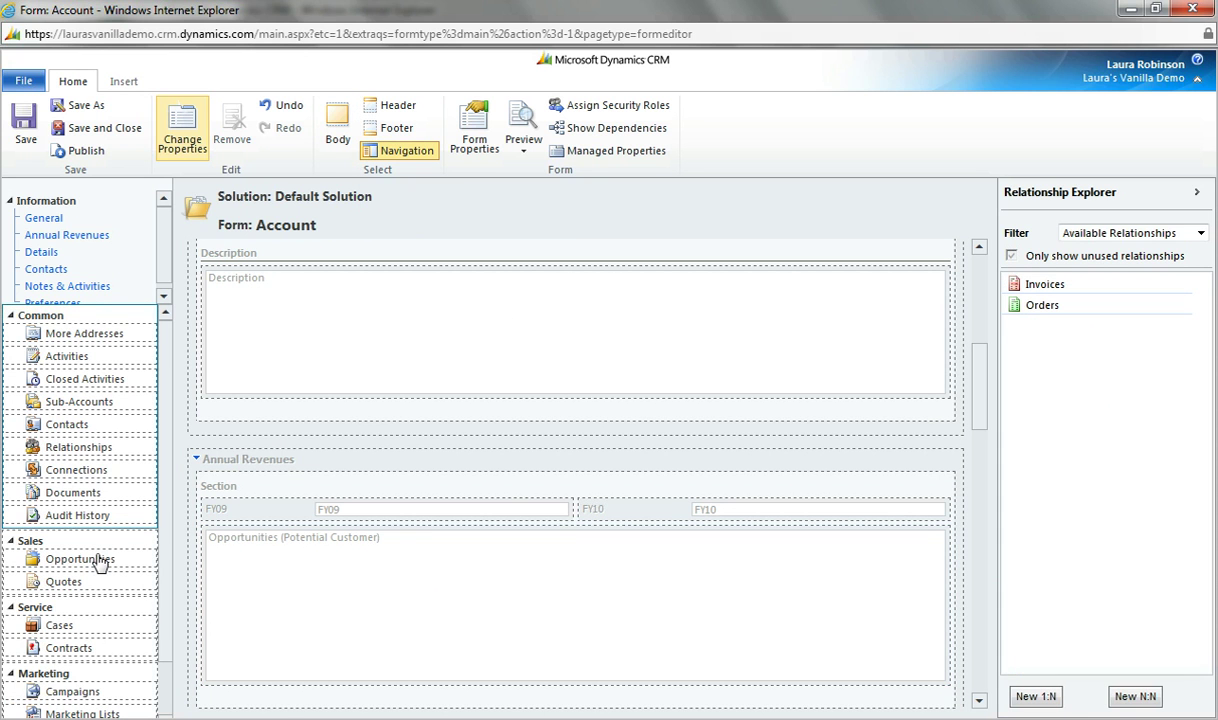
left_click(100, 557)
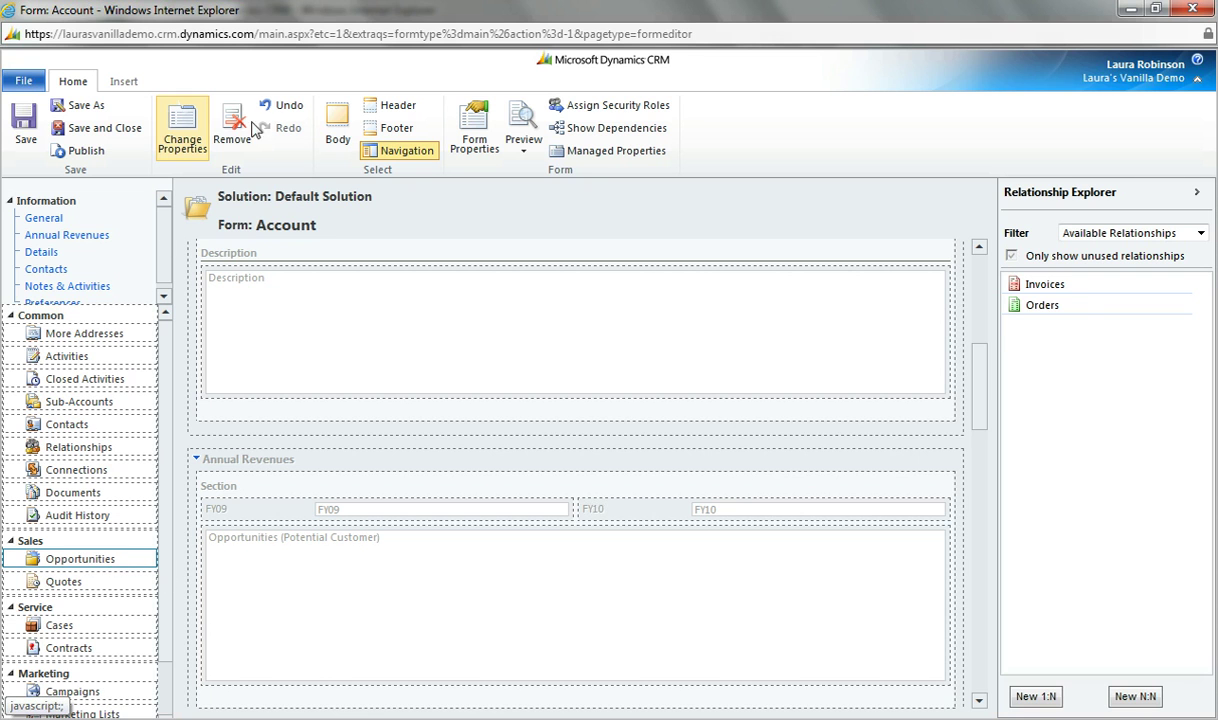
left_click(232, 125)
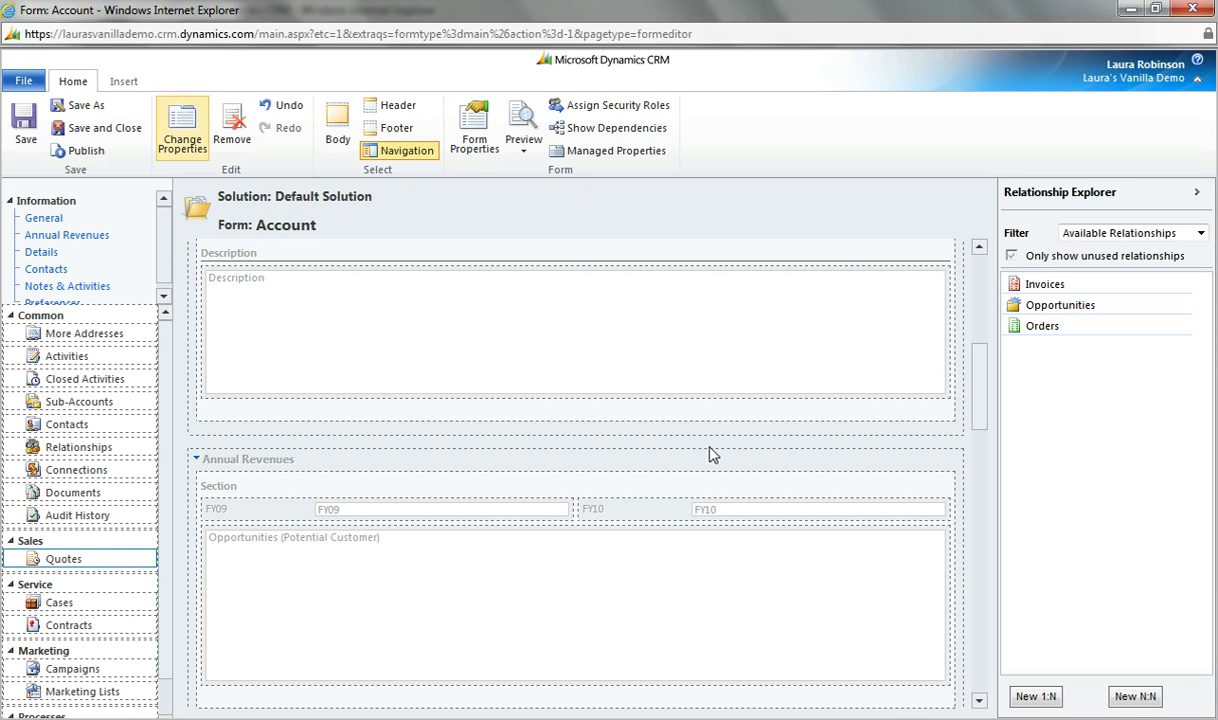
Save the customized Account form and publish it
left_click(25, 138)
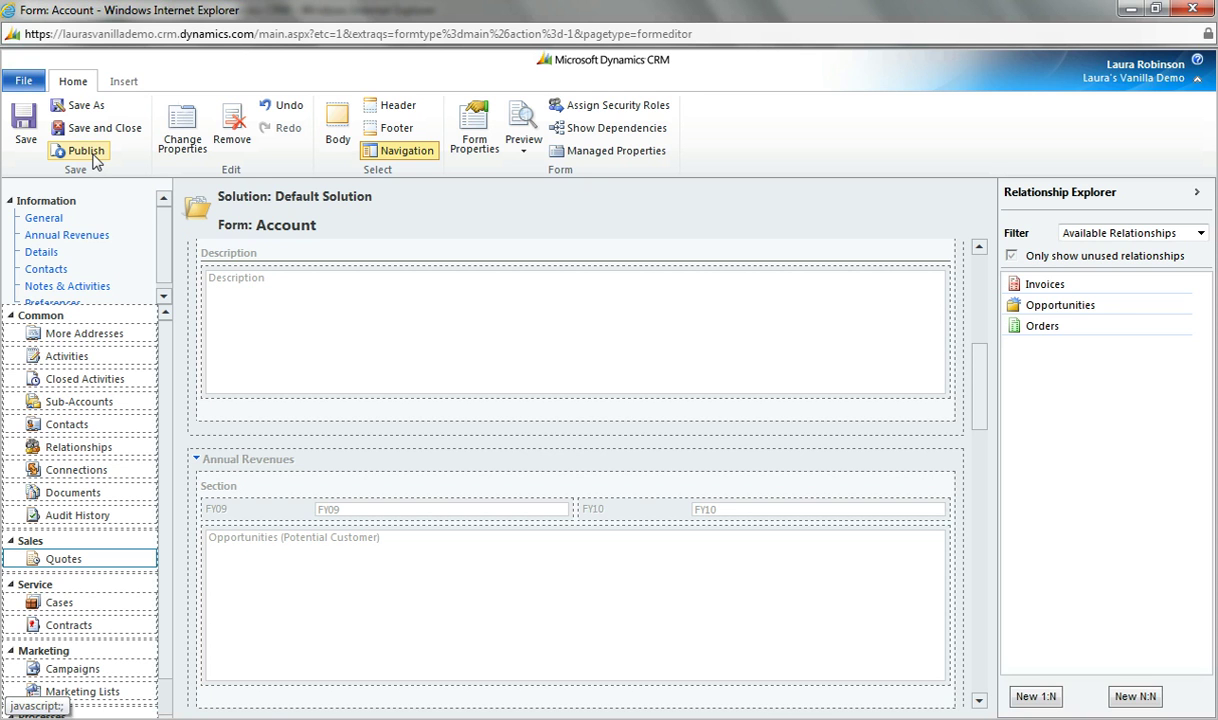
left_click(86, 151)
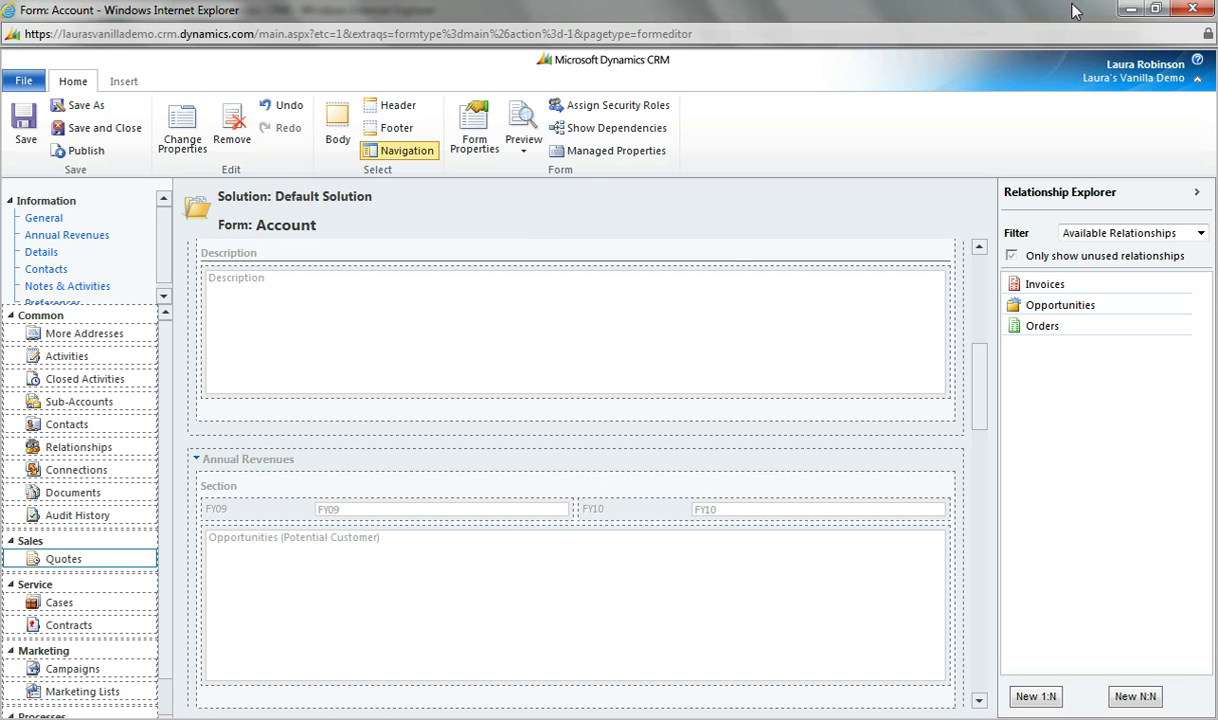
Save and close the form editor, then restore the A Store (sample) record window to a smaller size
left_click(100, 128)
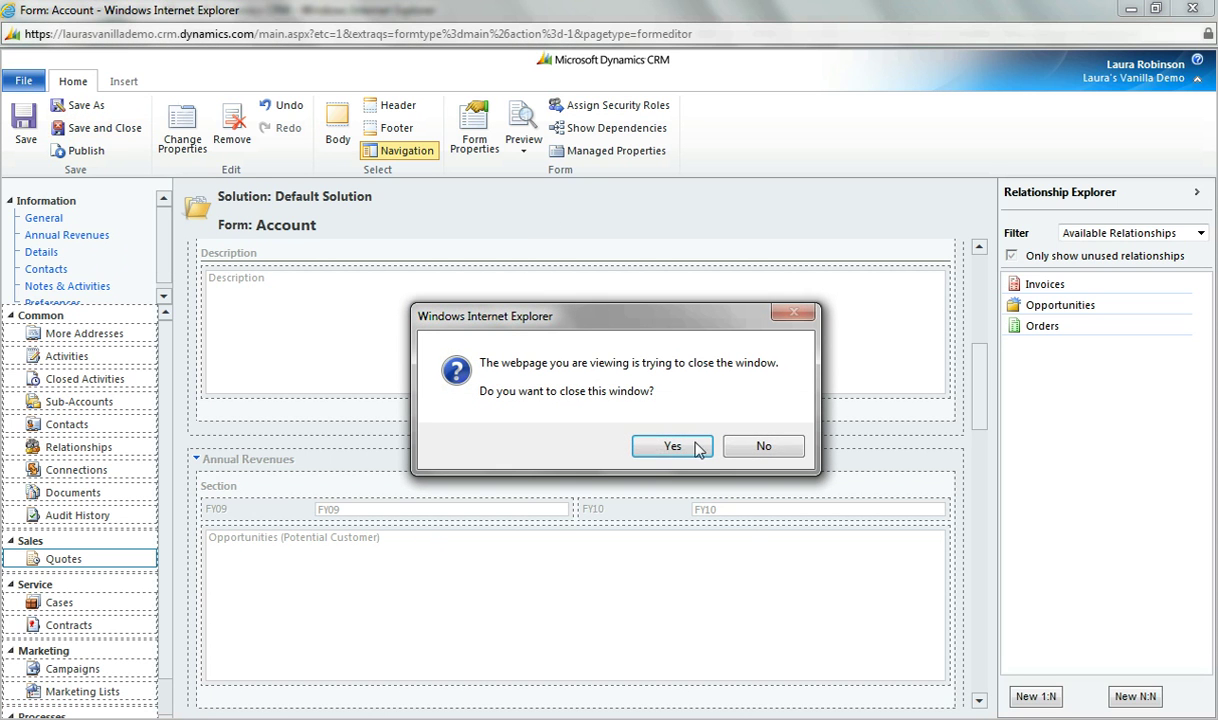
left_click(672, 446)
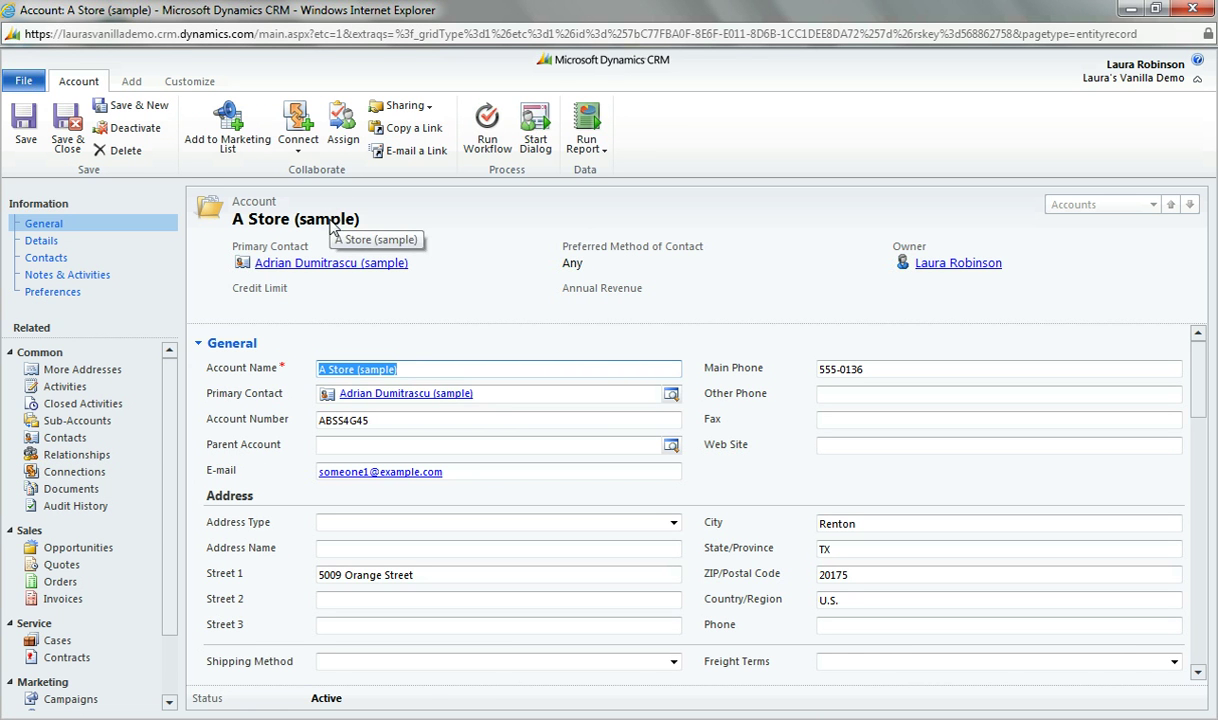
left_click(305, 36)
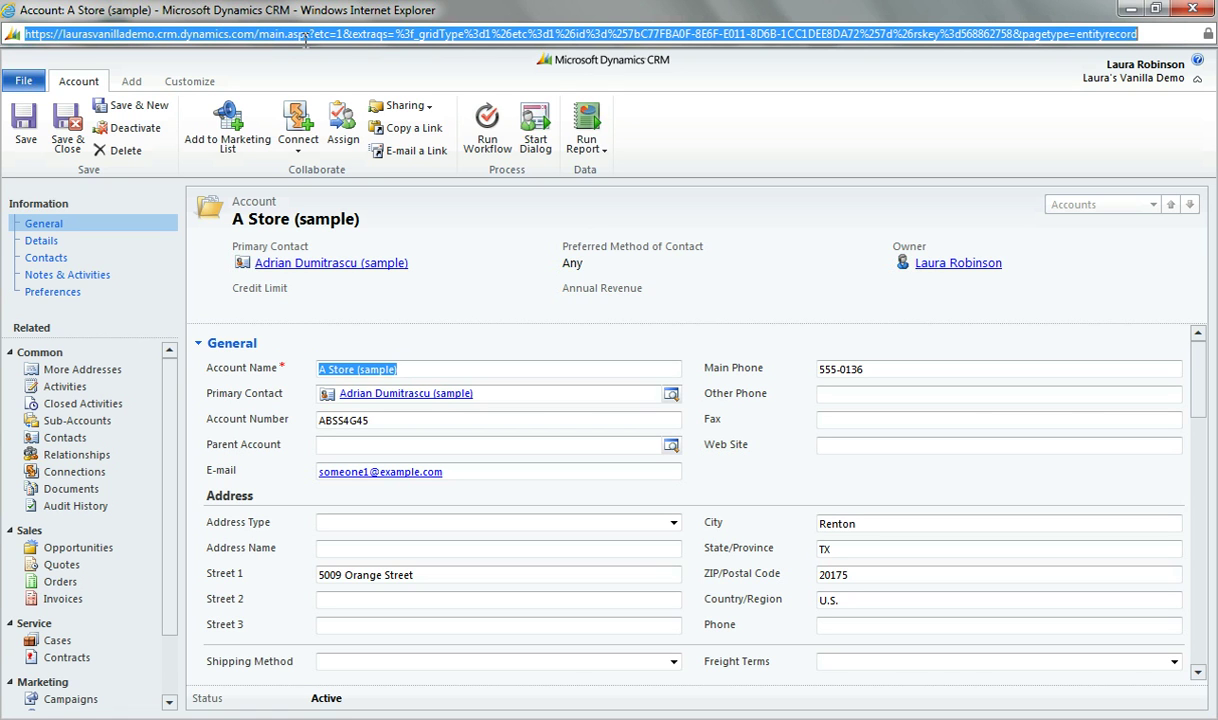
left_click(1155, 9)
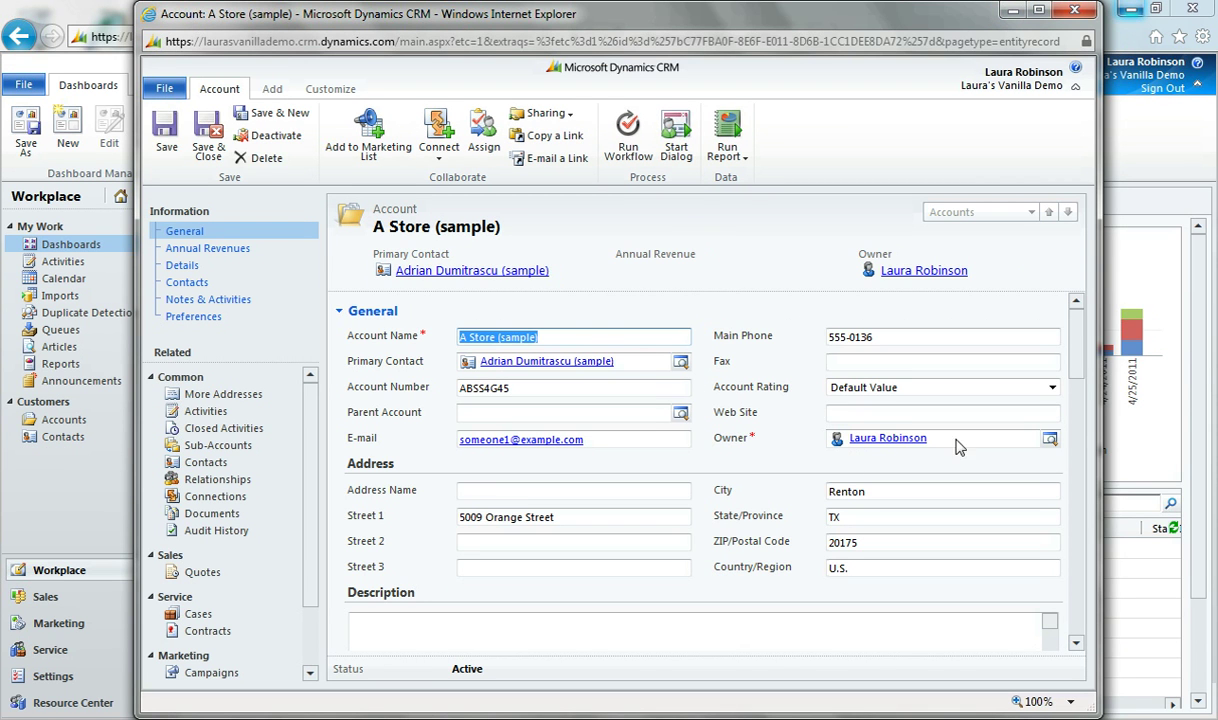
Scroll the A Store (sample) record to check FY09, FY10 and the opportunities sub-grid, then close it
left_click(915, 432)
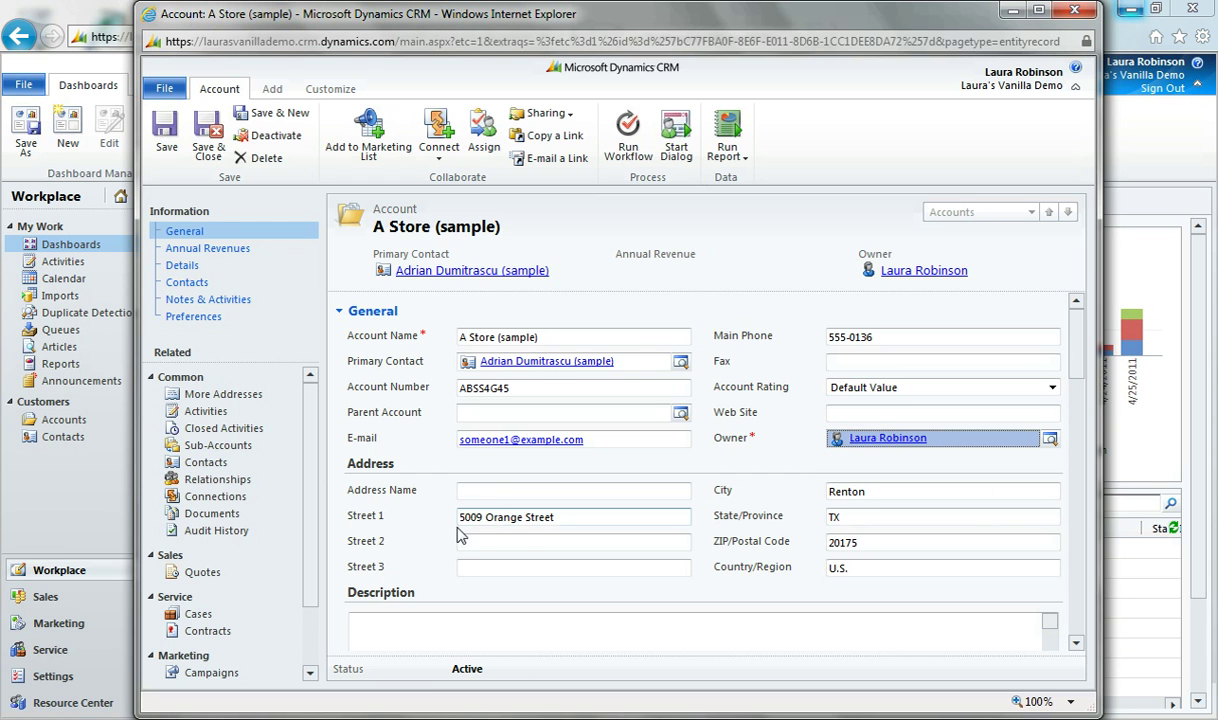
left_click_drag(1077, 348, 1077, 416)
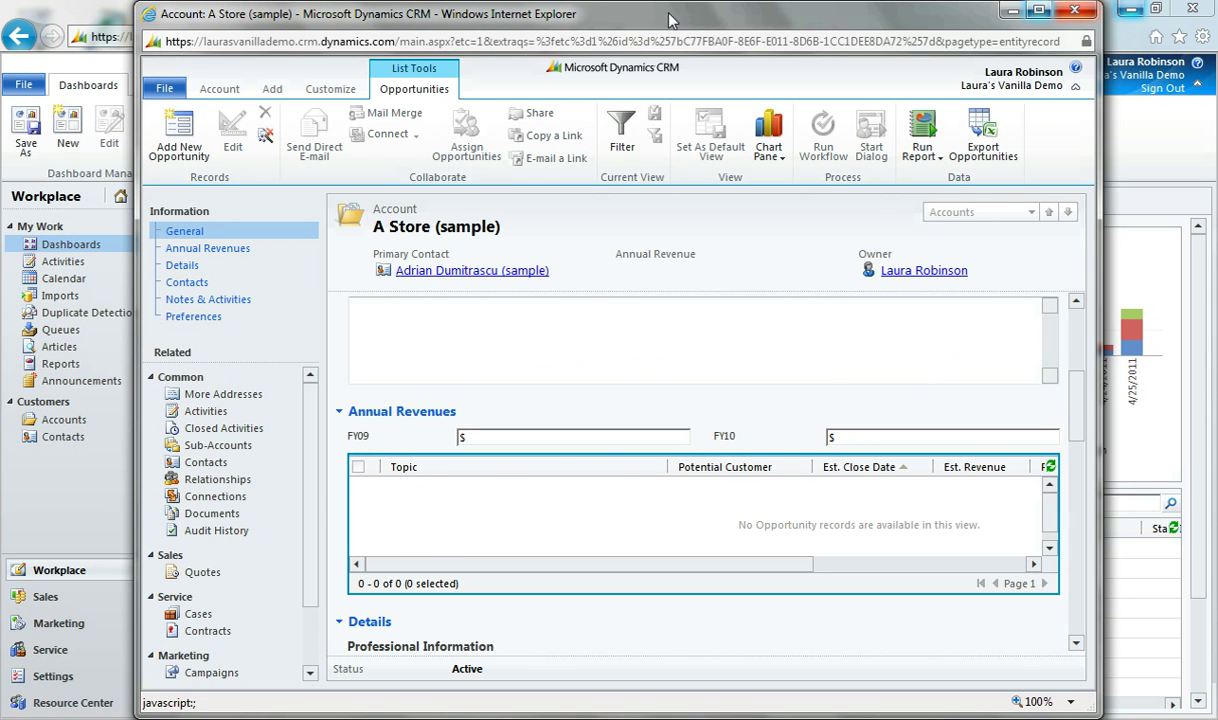
left_click(1076, 13)
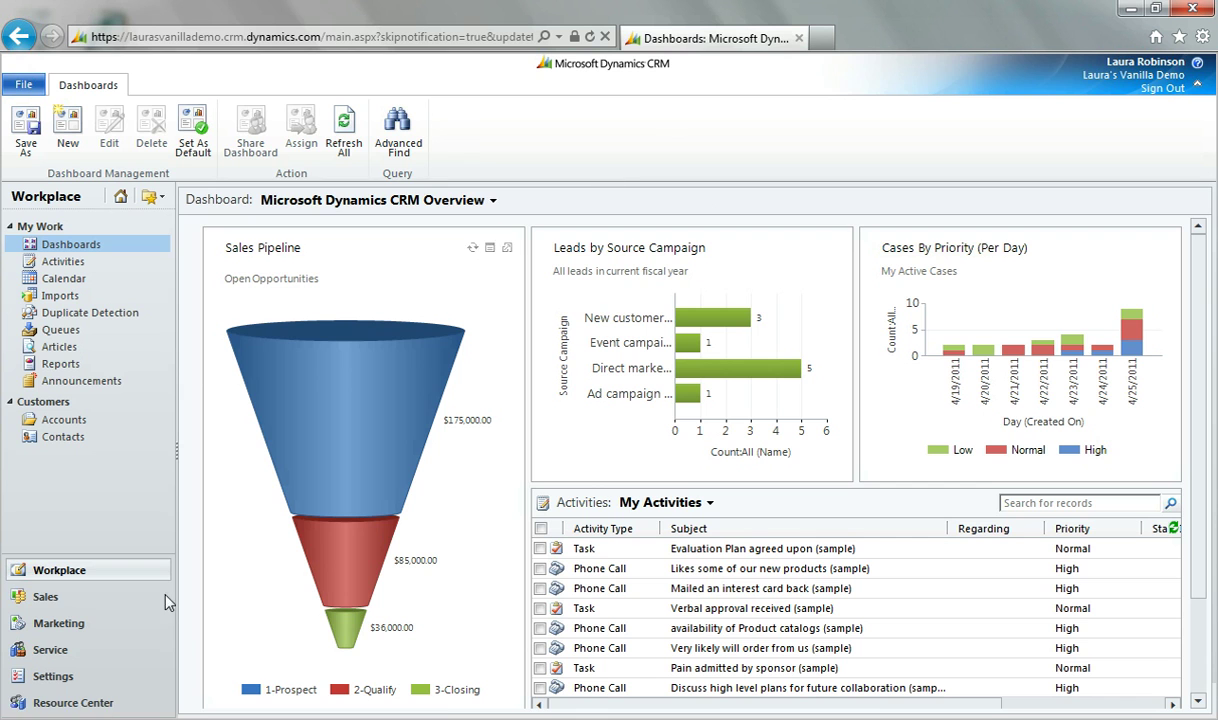
Open the Default Solution through Settings > Customizations > Customize the System
left_click(45, 674)
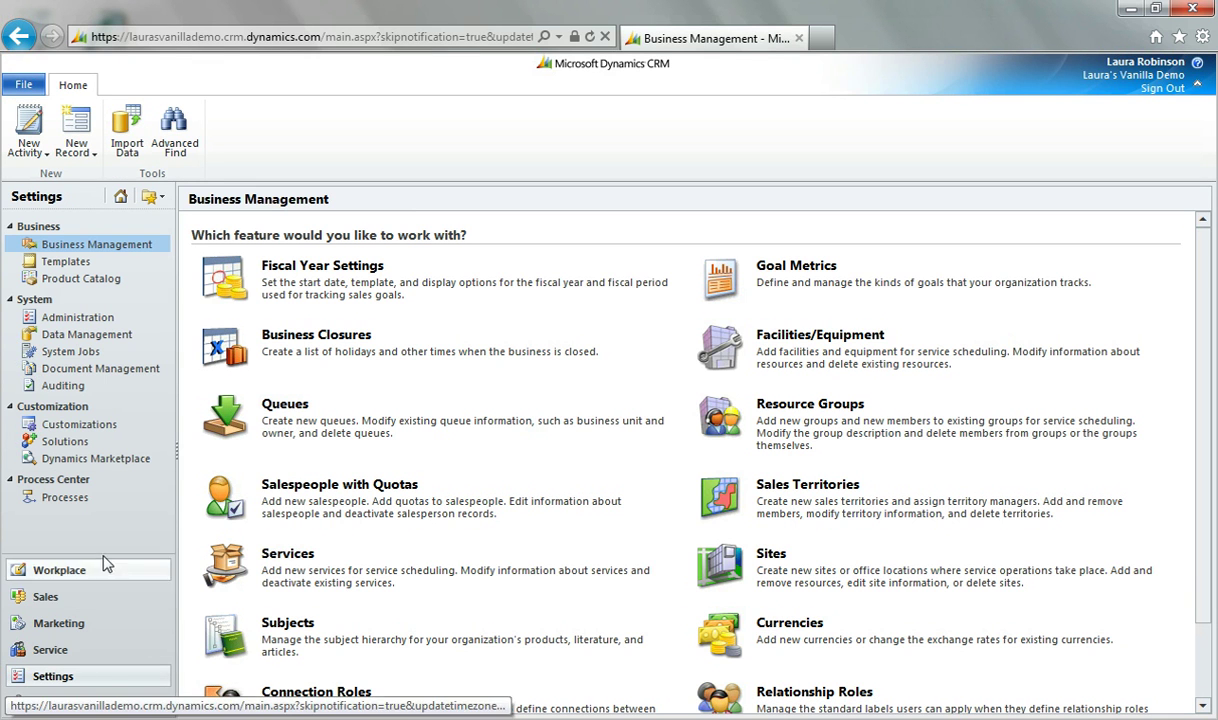
left_click(80, 424)
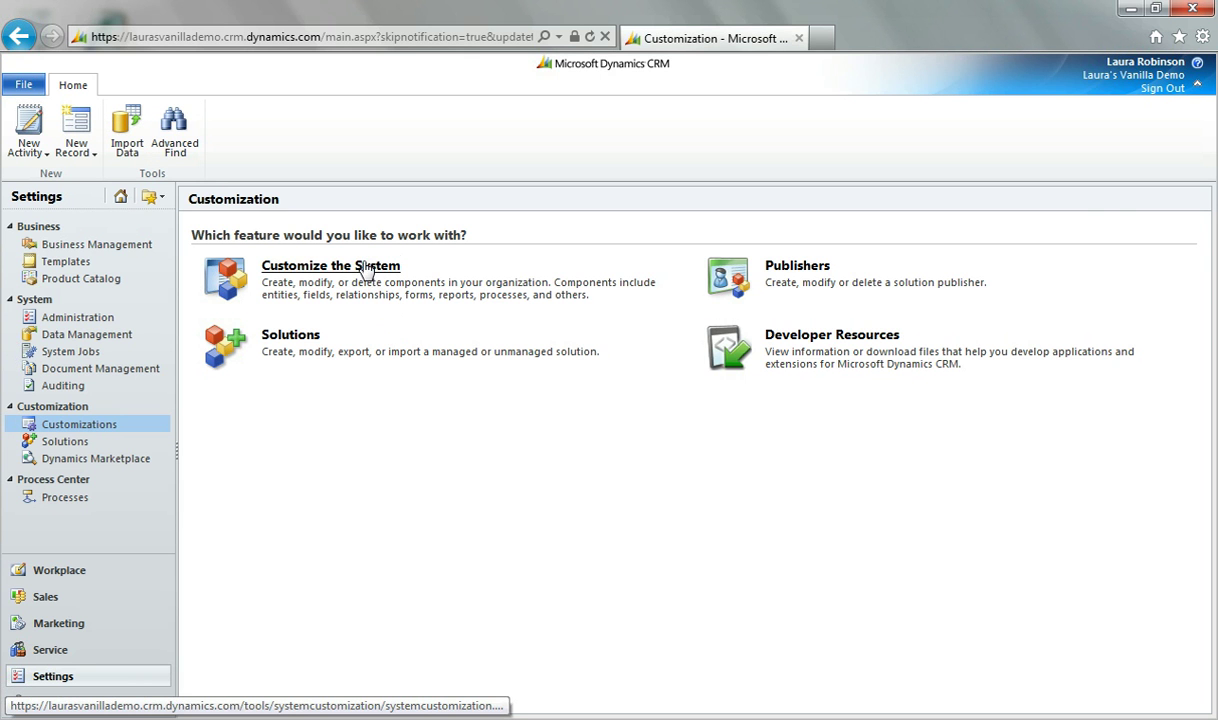
left_click(367, 270)
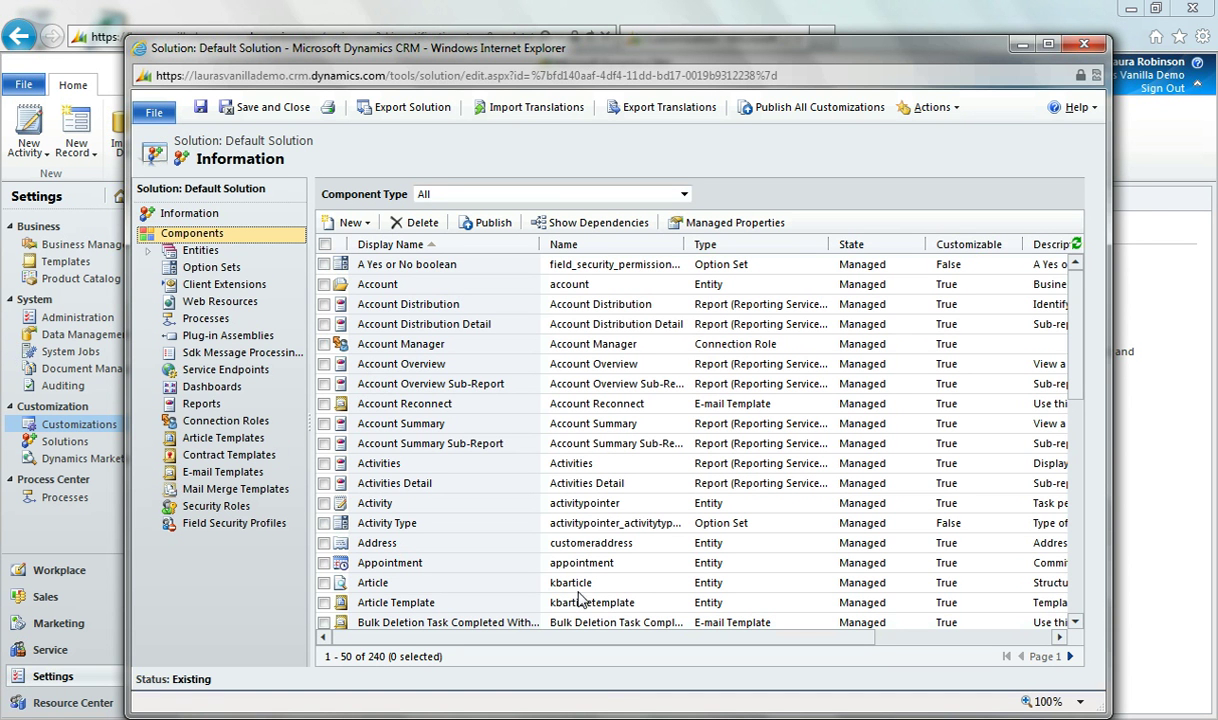
Expand Entities, then Account, in the Default Solution tree to reveal its Information forms
left_click(149, 251)
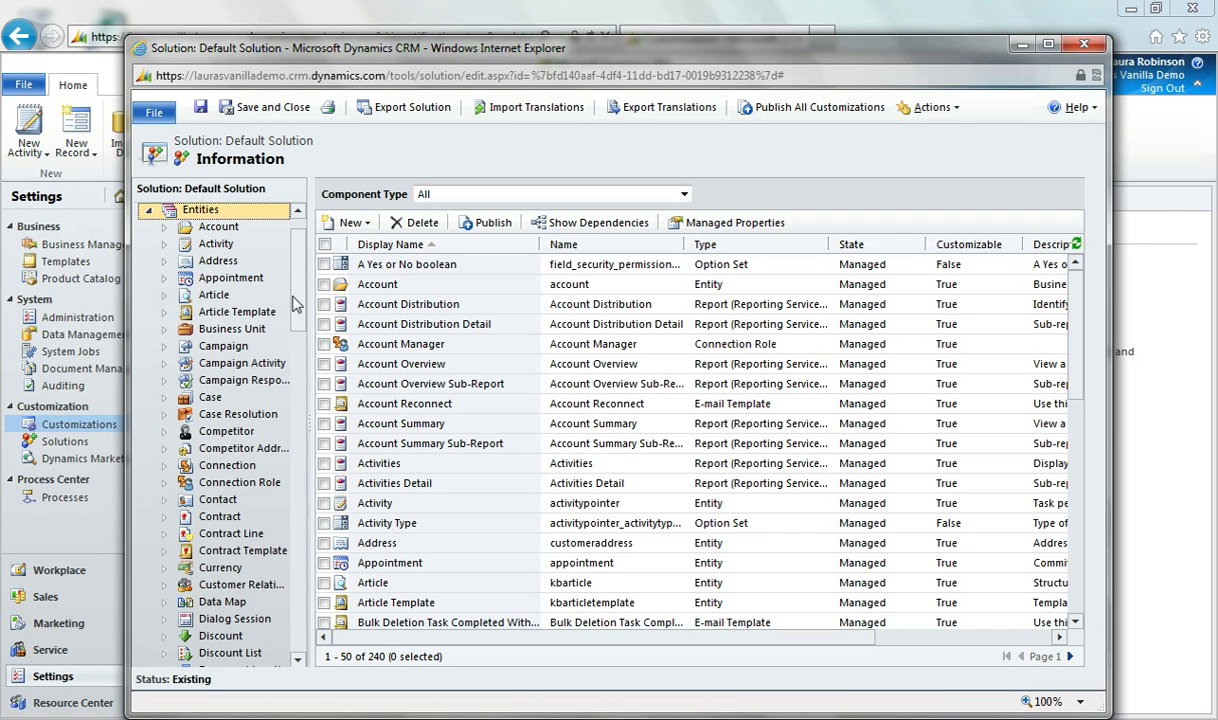
scroll(290, 335, "down", 4)
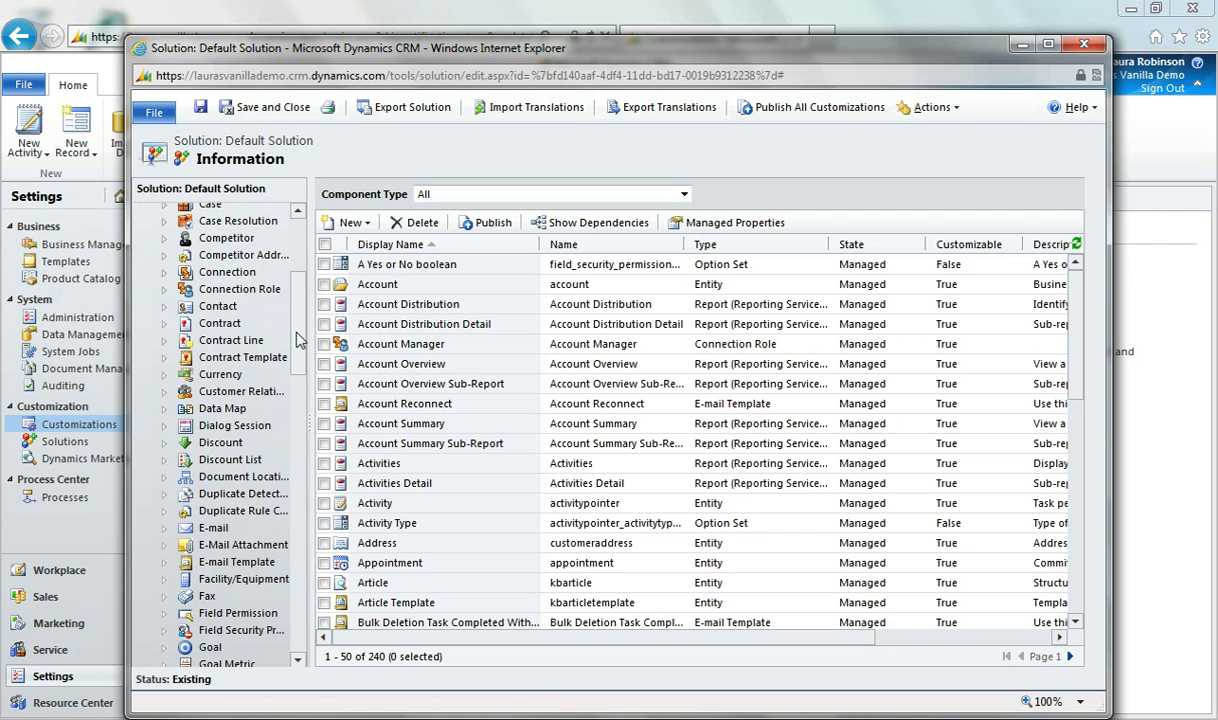
left_click_drag(296, 340, 306, 262)
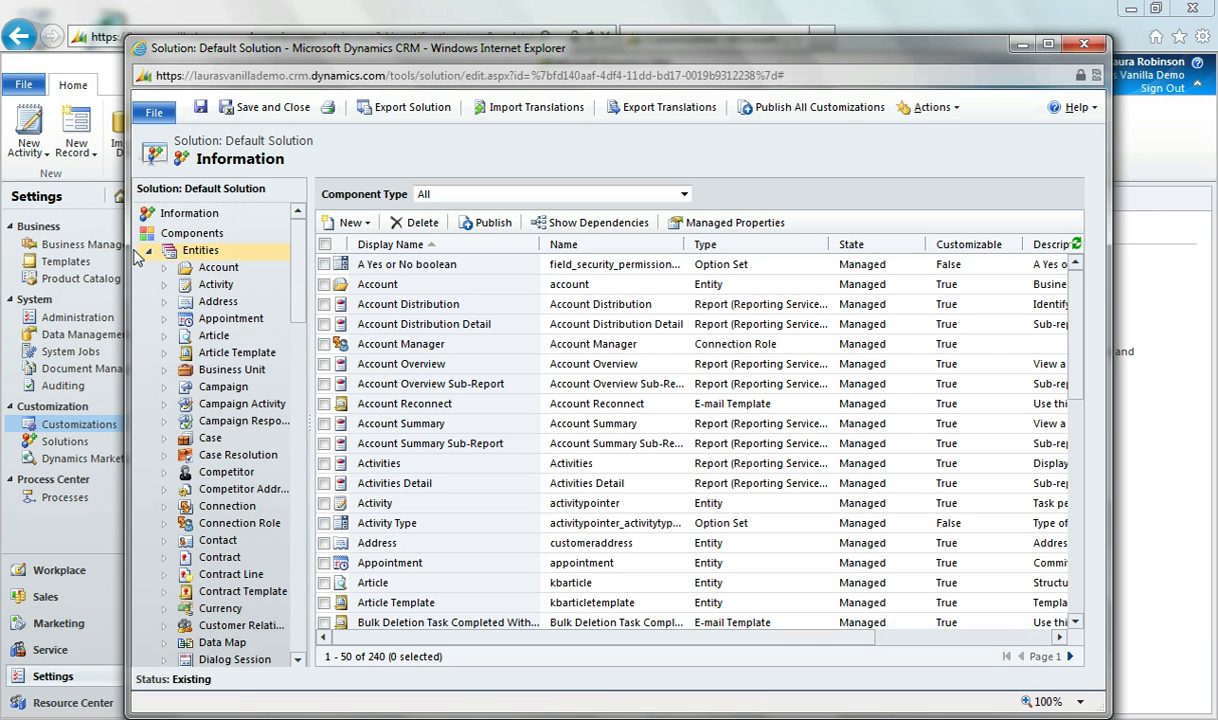
left_click(162, 269)
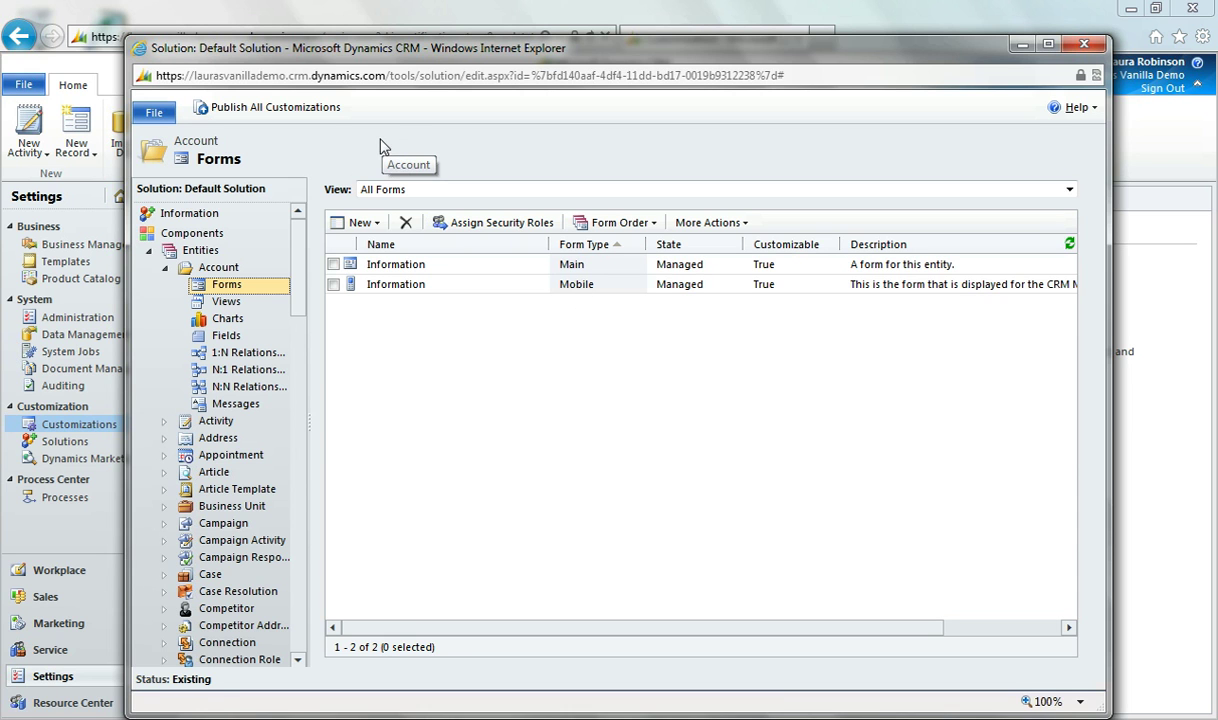
Publish all customizations from the Default Solution toolbar
left_click(310, 107)
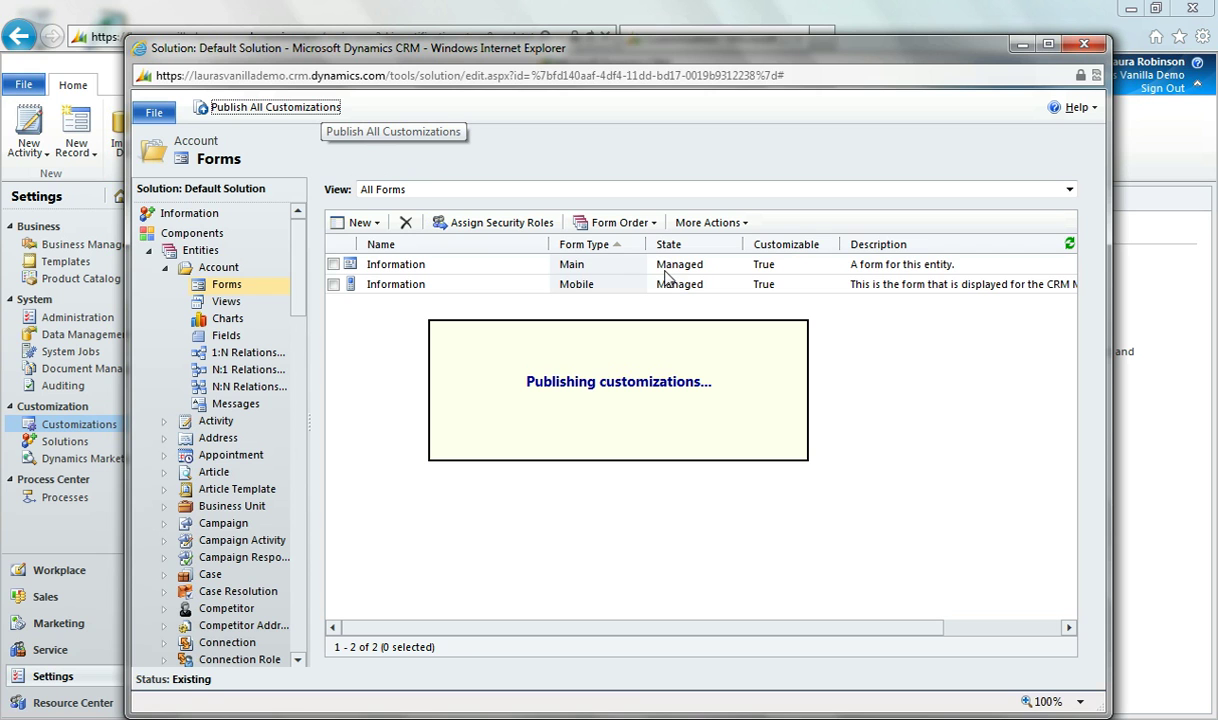